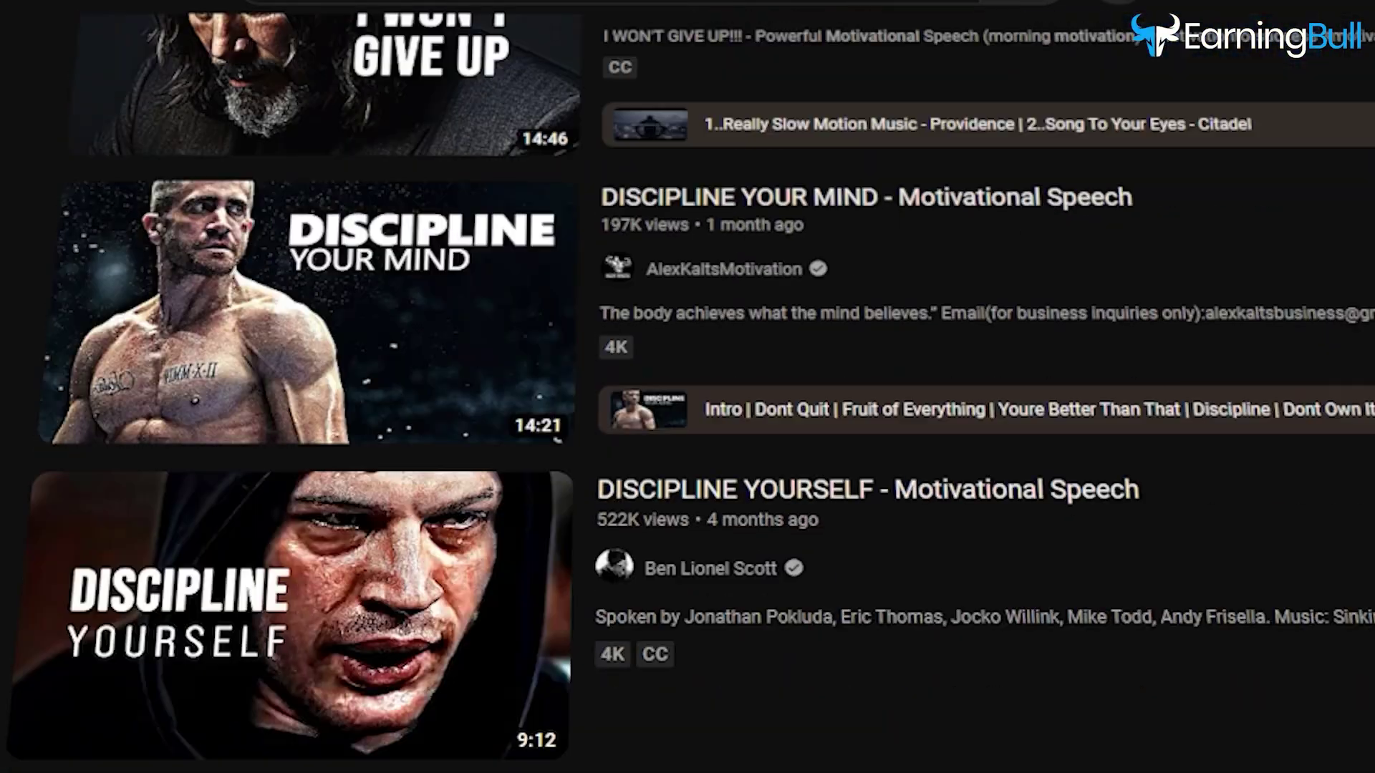
- Ask ChatGPT for the 10 best Rich Dad Poor Dad quotes and scroll the numbered answer
{"action": "scroll", "coordinate": [688, 386], "scroll_direction": "down", "scroll_amount": 1}
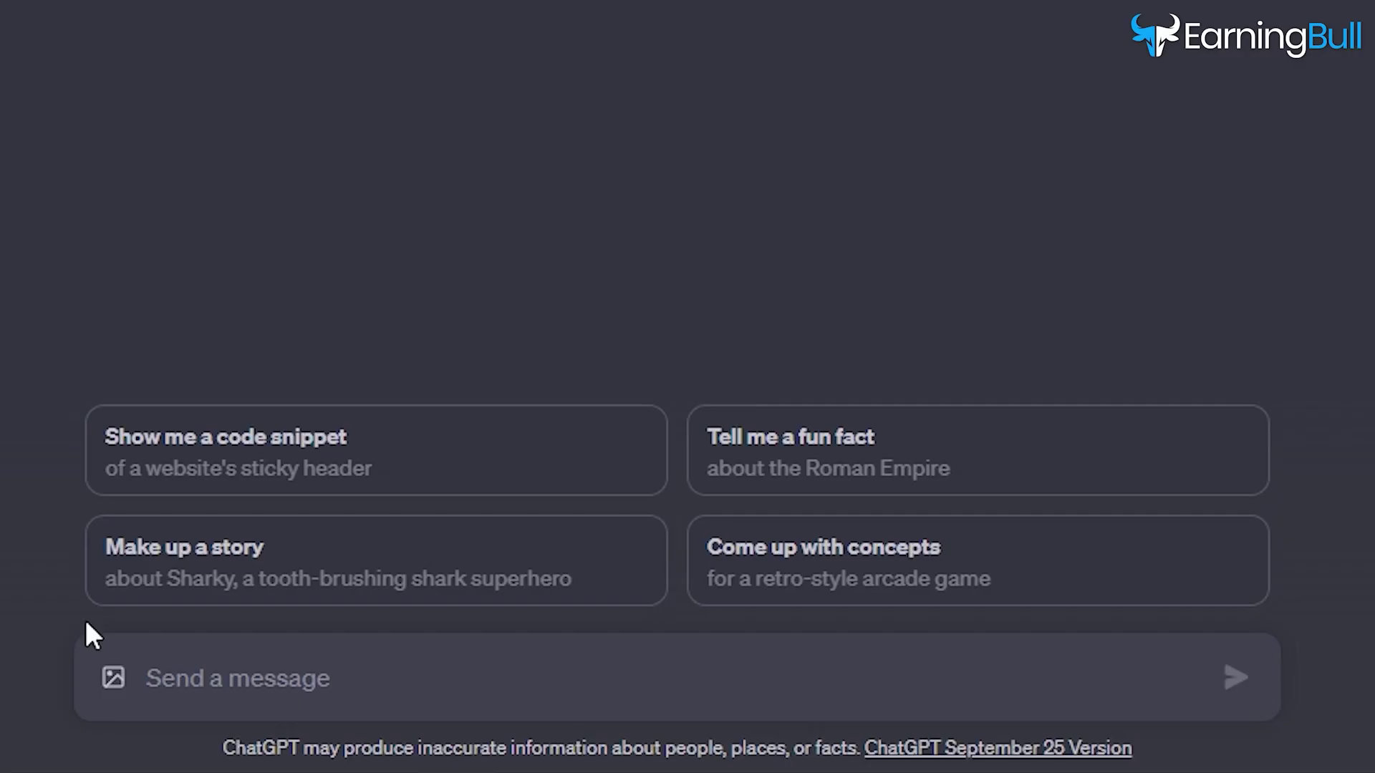
{"action": "left_click", "coordinate": [252, 673]}
{"action": "type", "text": "Give me 10 best quotes from the book Rich Dad Poor Dad"}
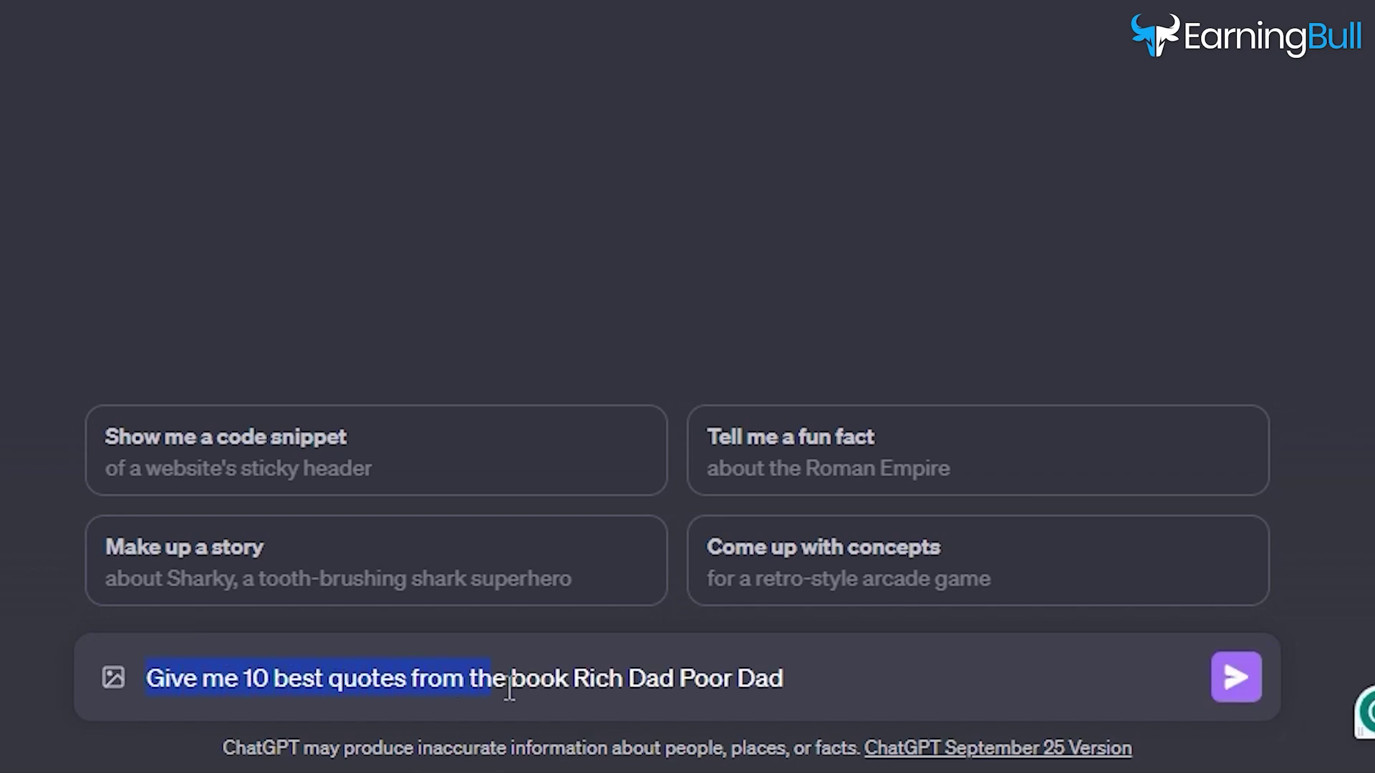
{"action": "left_click", "coordinate": [1246, 689]}
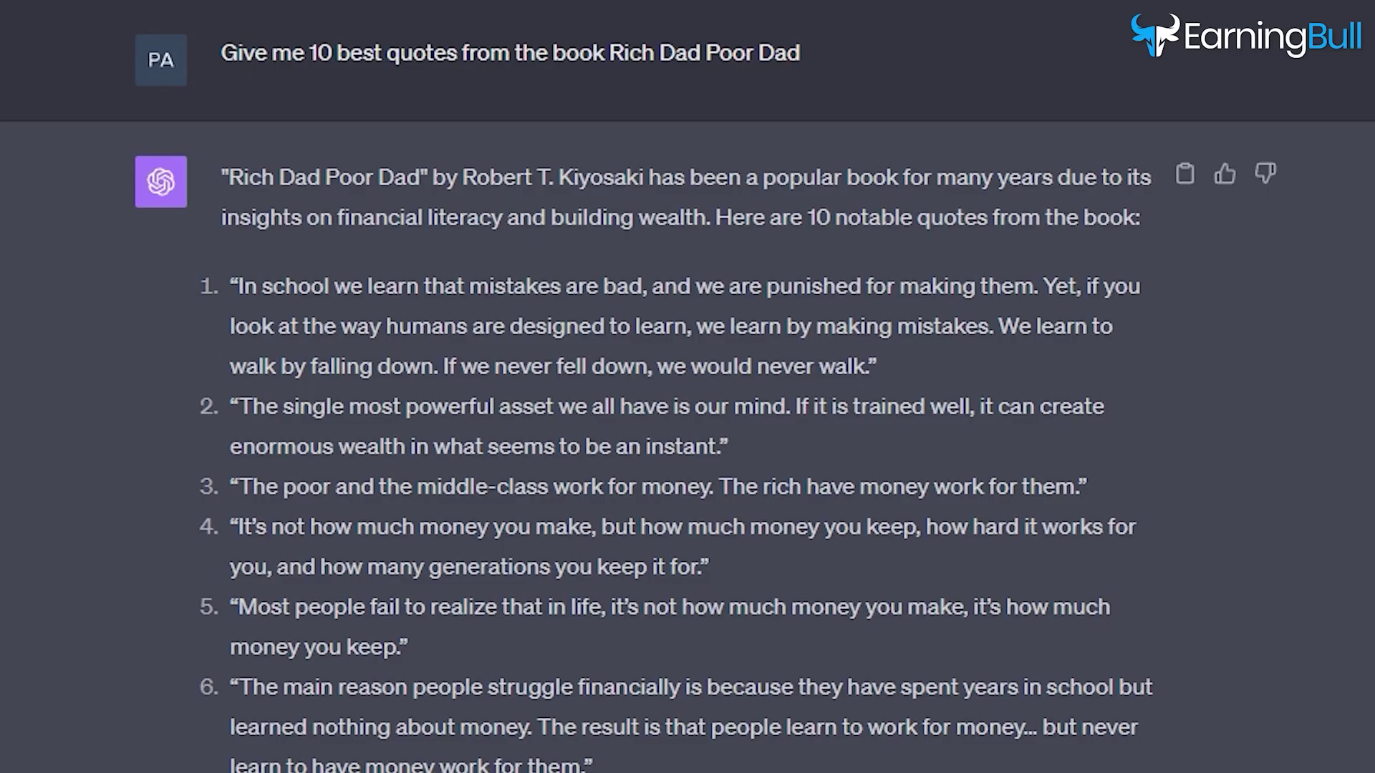
{"action": "scroll", "coordinate": [687, 387], "scroll_direction": "down", "scroll_amount": 5}
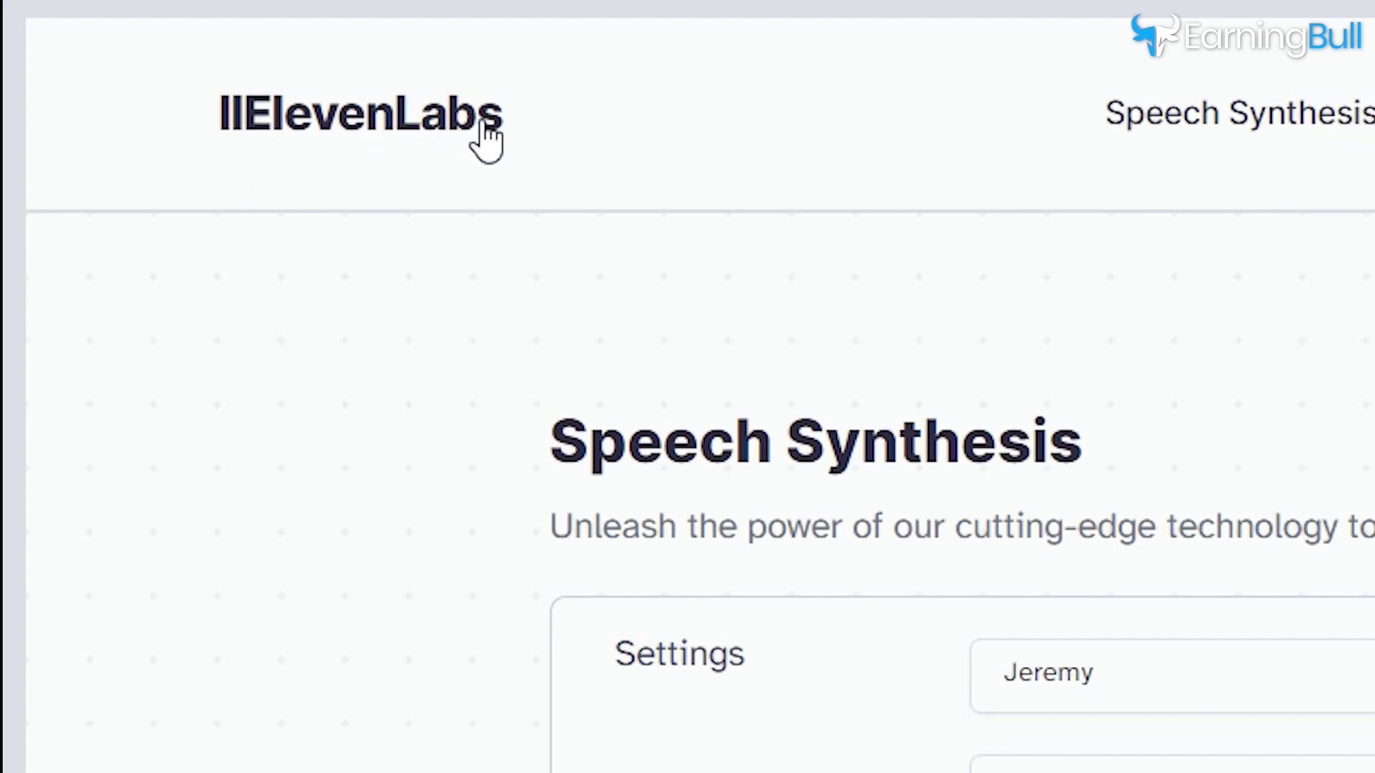
- Keep the Jeremy voice and generate speech from the pasted quote about learning from mistakes
{"action": "left_click", "coordinate": [421, 127]}
{"action": "scroll", "coordinate": [529, 231], "scroll_direction": "down", "scroll_amount": 5}
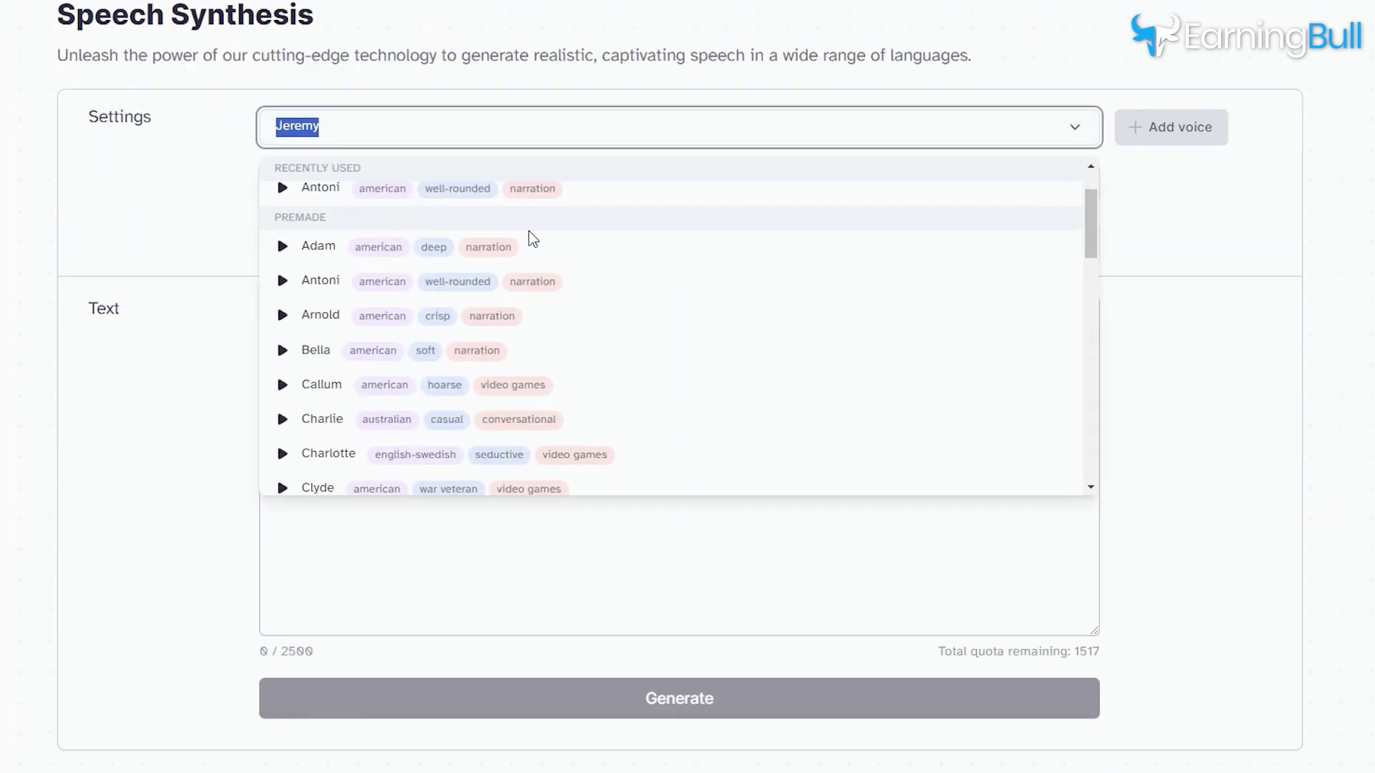
{"action": "scroll", "coordinate": [530, 236], "scroll_direction": "down", "scroll_amount": 12}
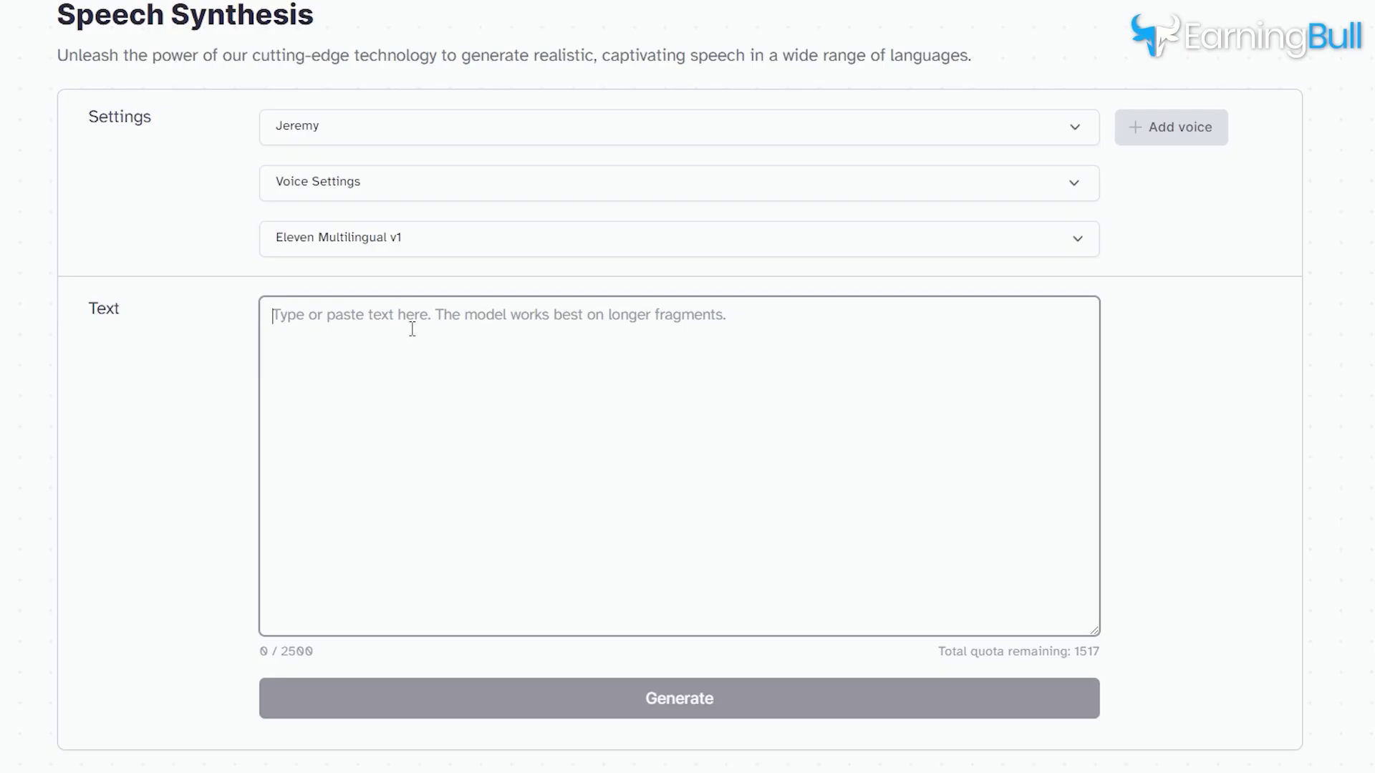
{"action": "type", "text": "In school we learn that mistakes are bad, and we are punished for making them. Yet, if you look at the way humans are designed to learn, we learn by making mistakes. We learn to walk by falling down. If we never fell down, we would never walk."}
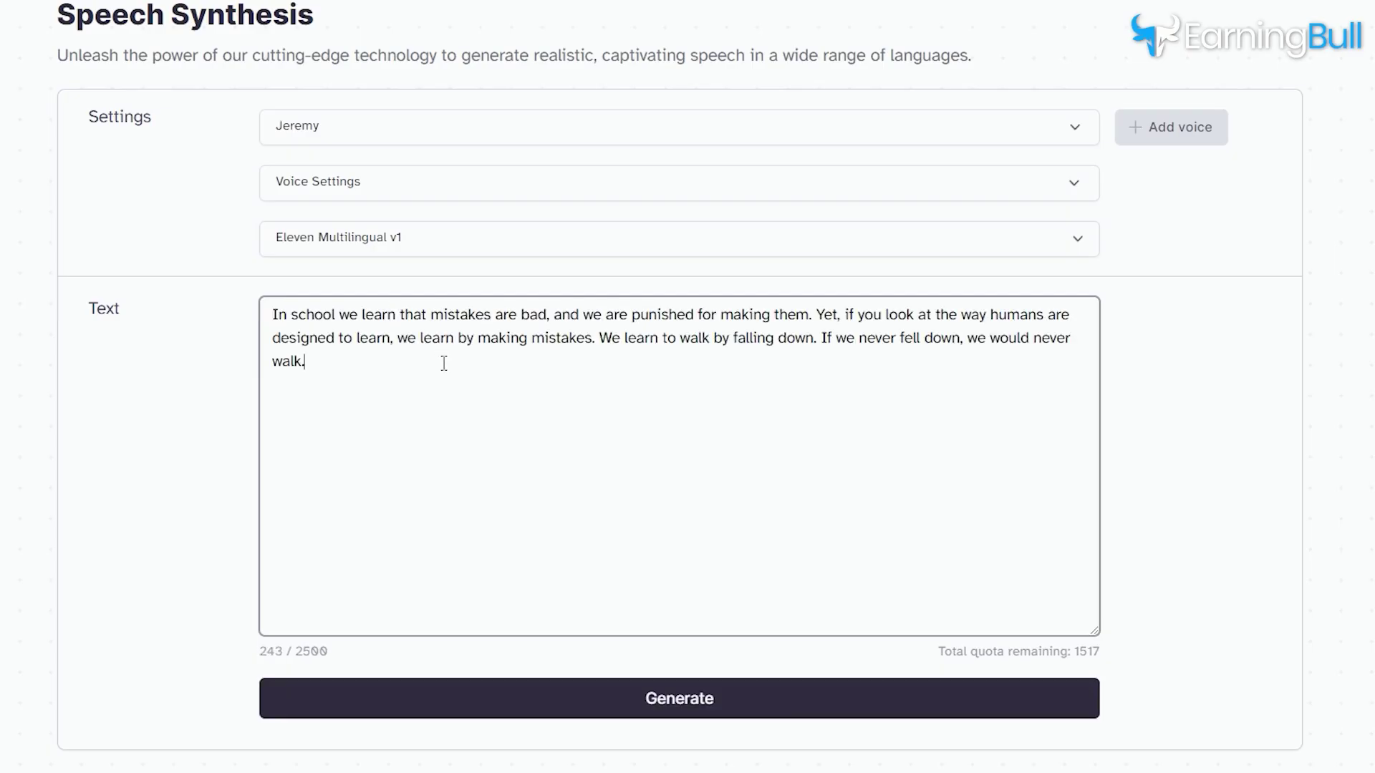
{"action": "left_click", "coordinate": [567, 689]}
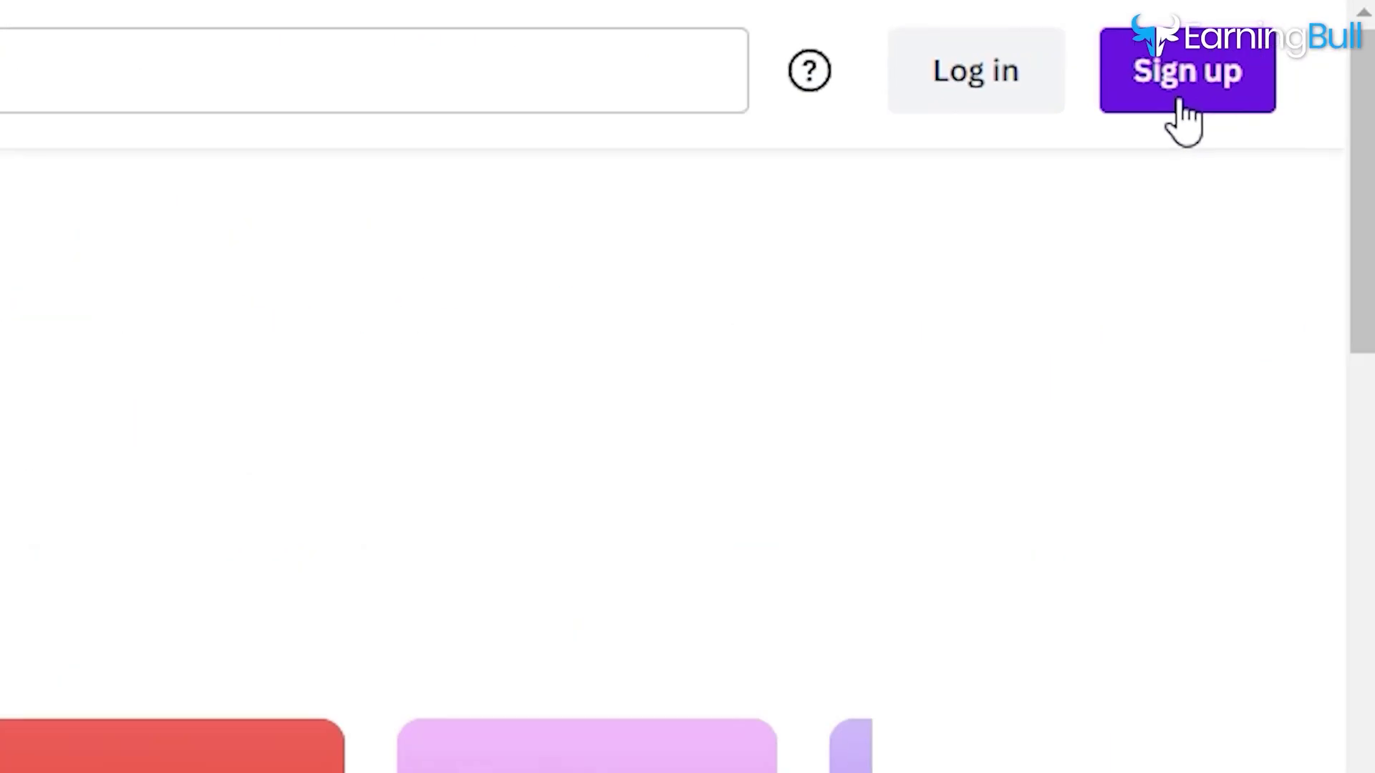
- Sign up for Canva and create a blank YouTube Shorts design
{"action": "left_click", "coordinate": [1170, 122]}
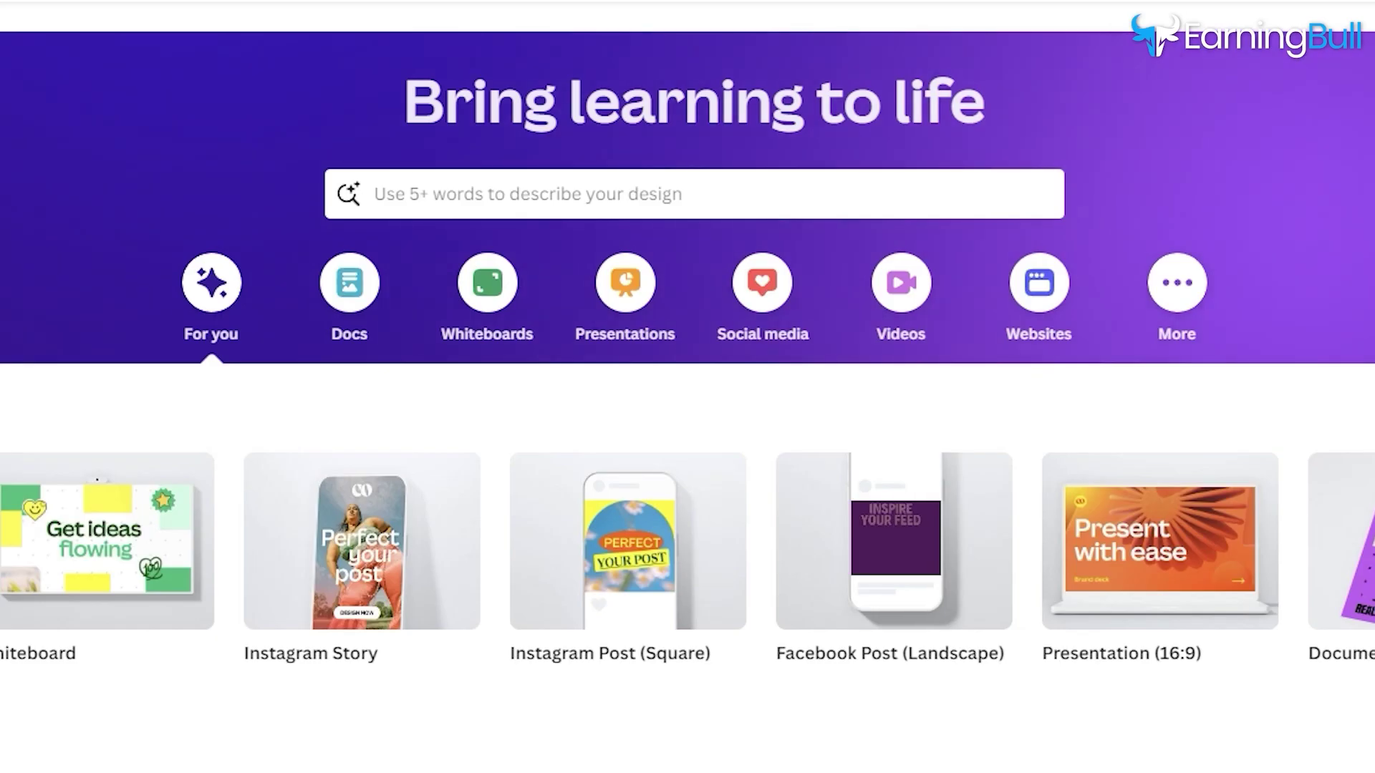
{"action": "left_click", "coordinate": [743, 205]}
{"action": "type", "text": "youtube"}
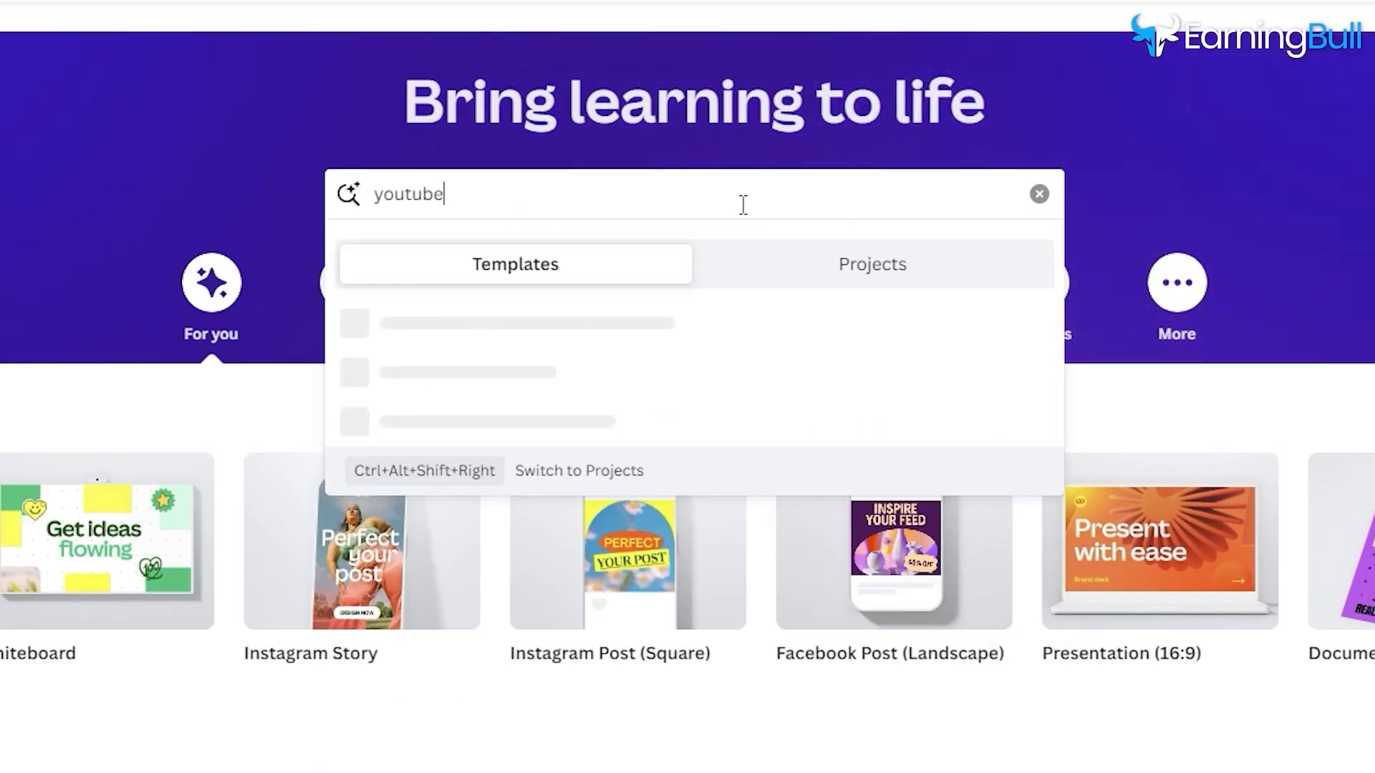
{"action": "type", "text": " shor"}
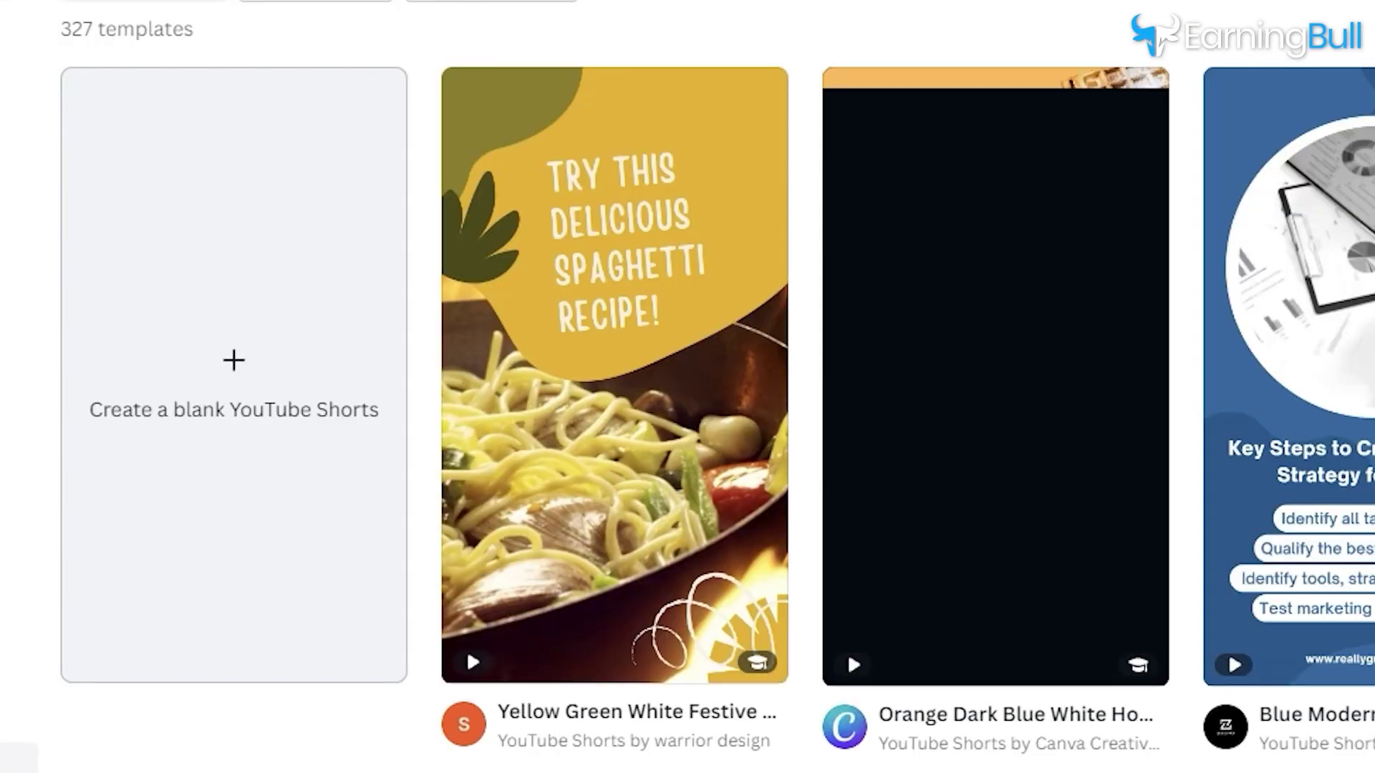
{"action": "left_click", "coordinate": [255, 423]}
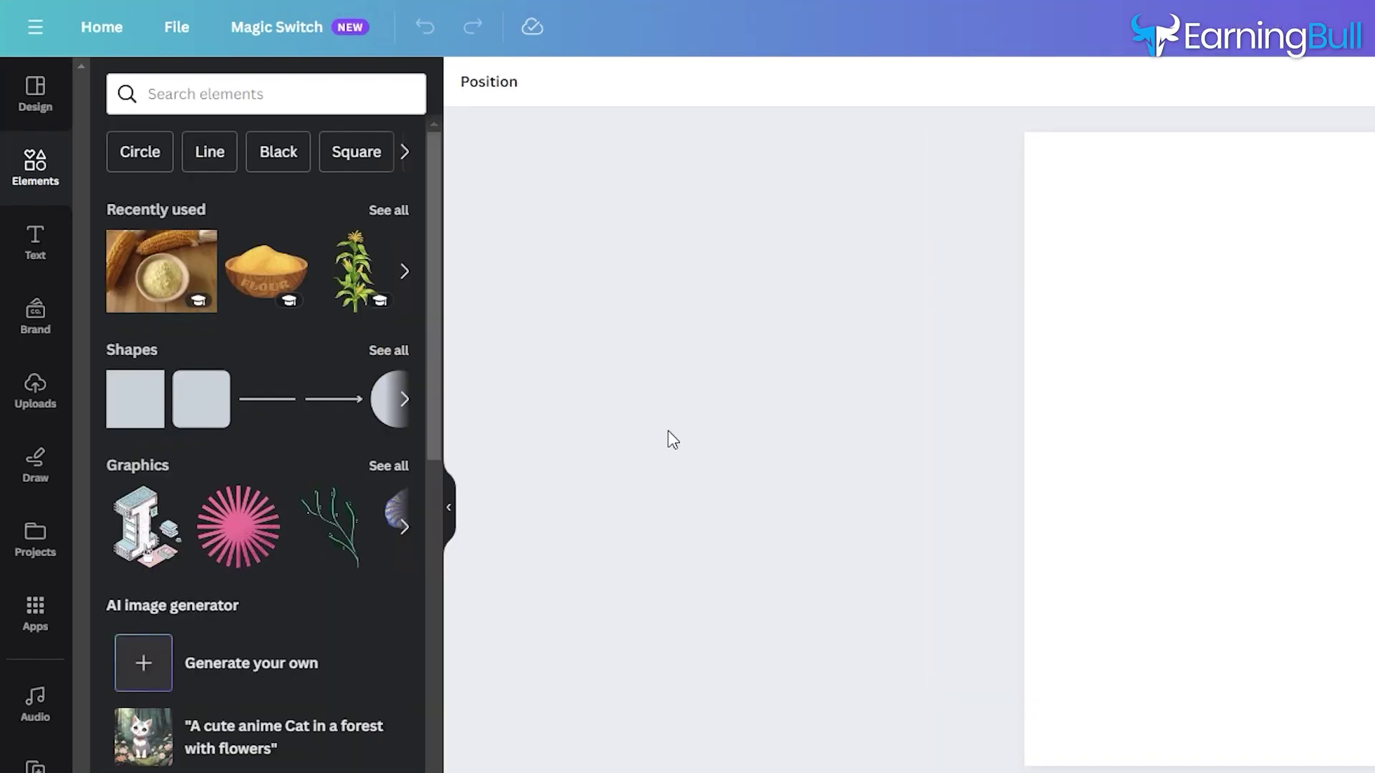
- Set a forest video as the page background and type the title 'Rich Dad Poor Dad'
{"action": "left_click", "coordinate": [231, 84]}
{"action": "type", "text": "forest"}
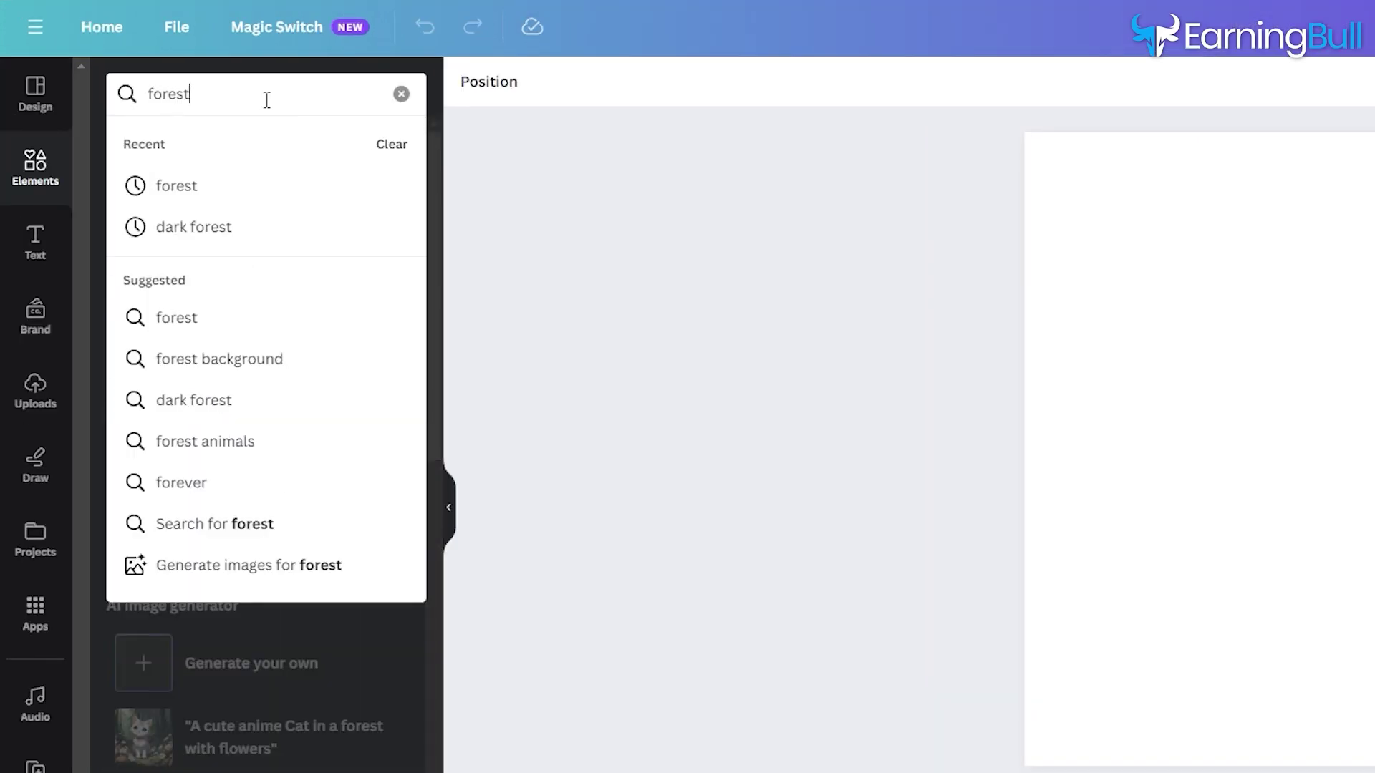
{"action": "key", "text": "Return"}
{"action": "left_click", "coordinate": [384, 539]}
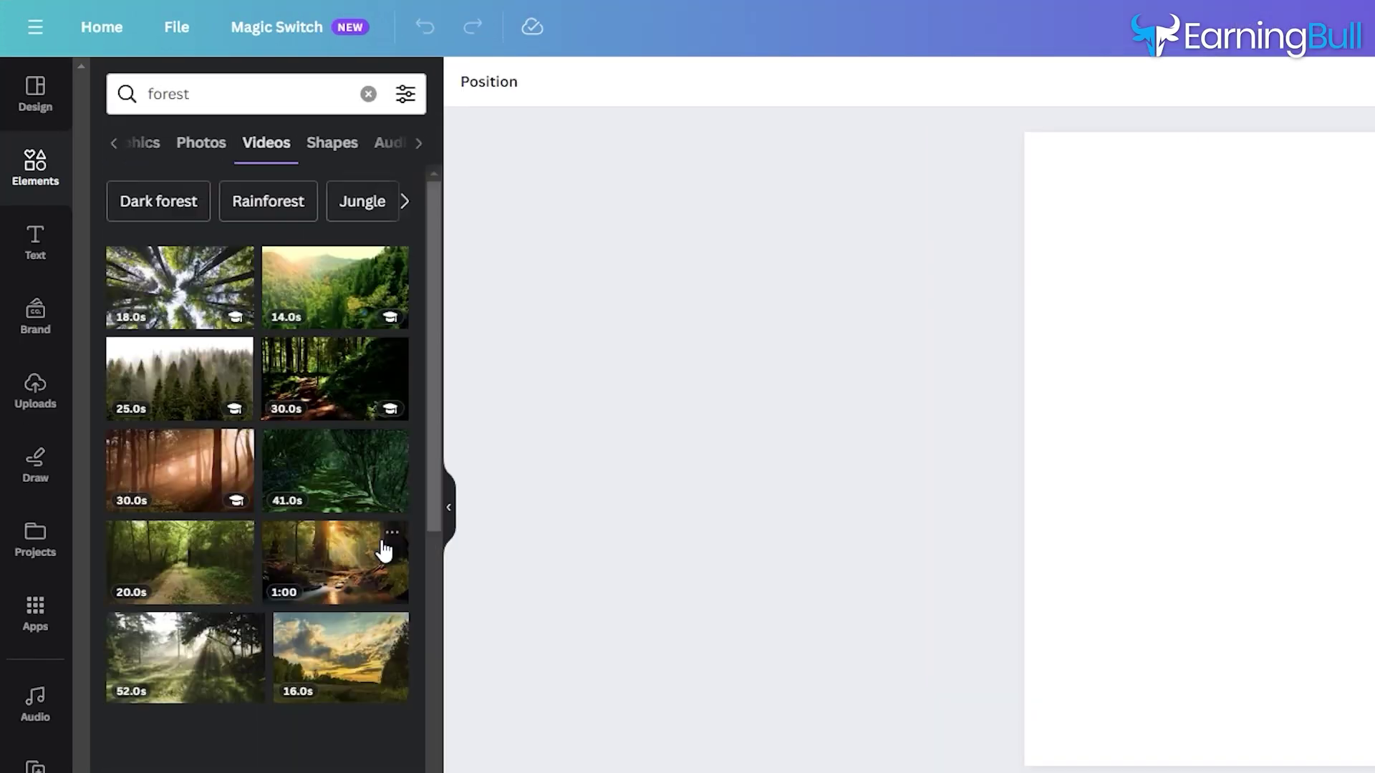
{"action": "left_click", "coordinate": [327, 315]}
{"action": "type", "text": "tRich Dad Poor Dad"}
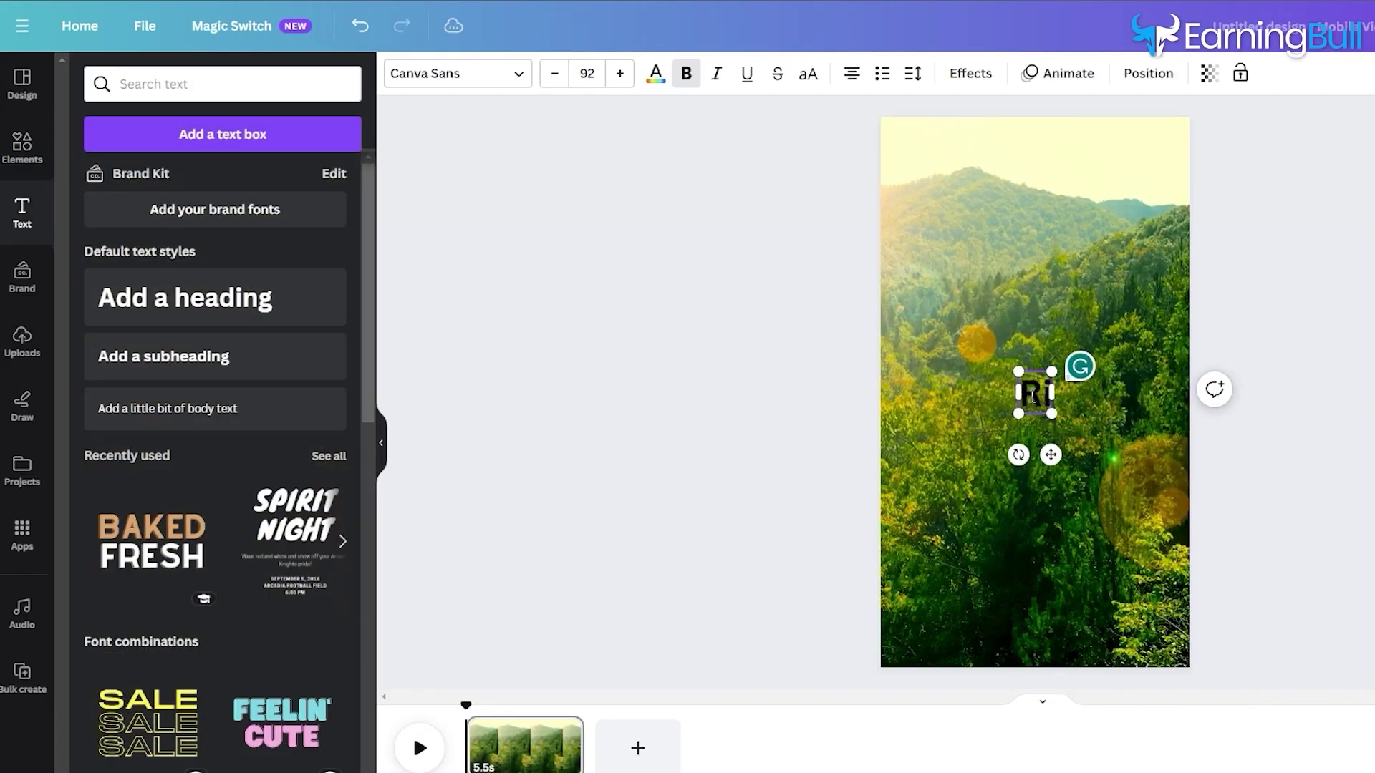
- Move the title to the top, make it white, and give it a black outline effect
{"action": "left_click_drag", "start_coordinate": [1034, 417], "coordinate": [1035, 194]}
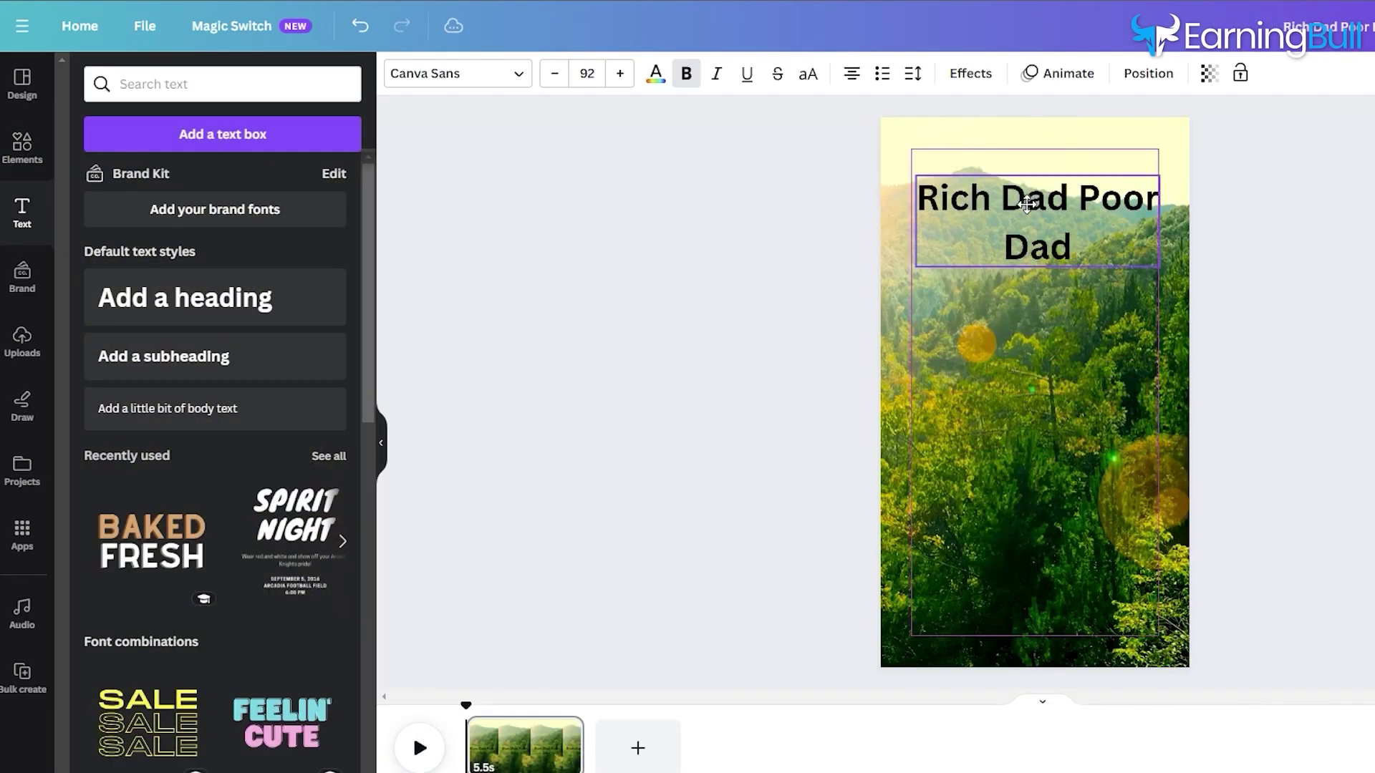
{"action": "left_click", "coordinate": [655, 73]}
{"action": "left_click", "coordinate": [320, 473]}
{"action": "left_click", "coordinate": [971, 73]}
{"action": "left_click", "coordinate": [310, 421]}
{"action": "left_click", "coordinate": [118, 297]}
{"action": "left_click", "coordinate": [308, 185]}
{"action": "left_click", "coordinate": [125, 607]}
{"action": "left_click", "coordinate": [297, 295]}
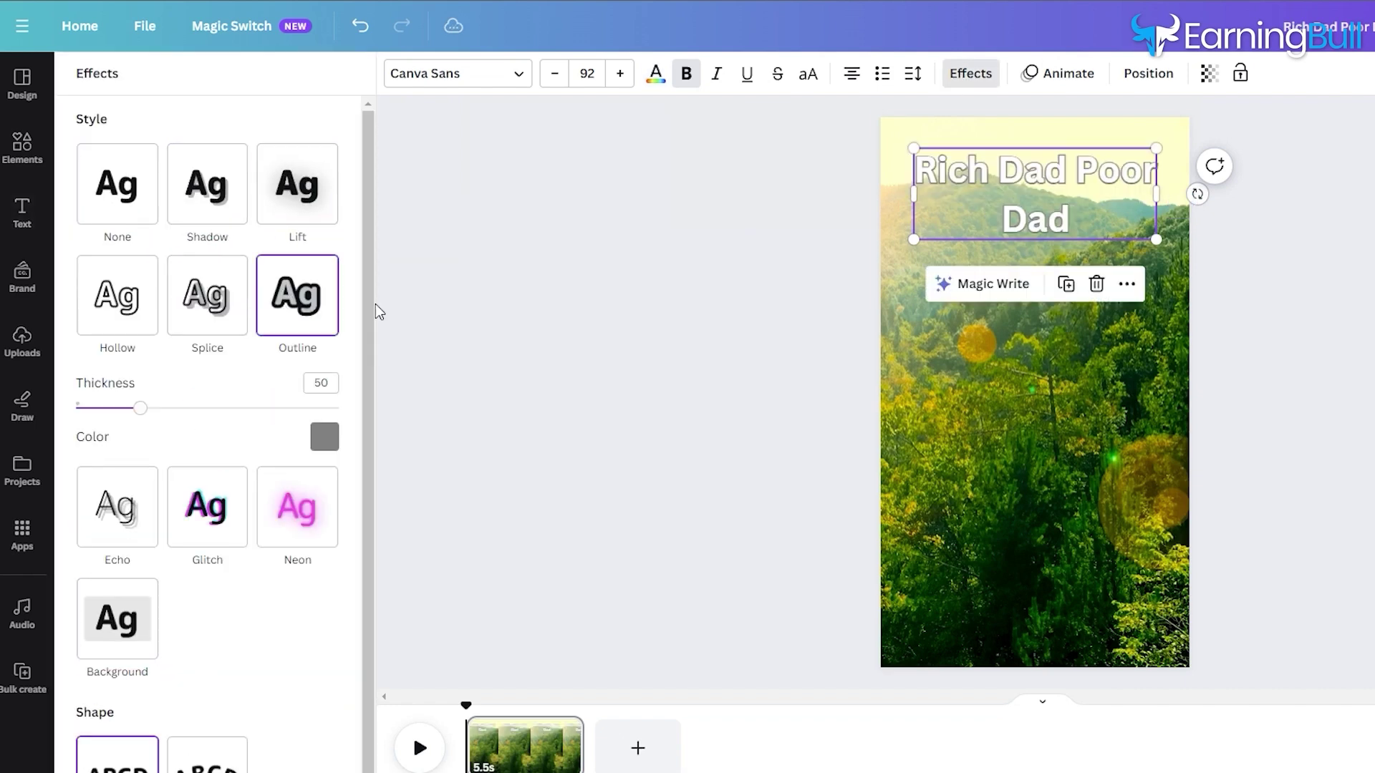
{"action": "left_click", "coordinate": [324, 437]}
{"action": "left_click", "coordinate": [95, 728]}
{"action": "left_click", "coordinate": [1038, 220]}
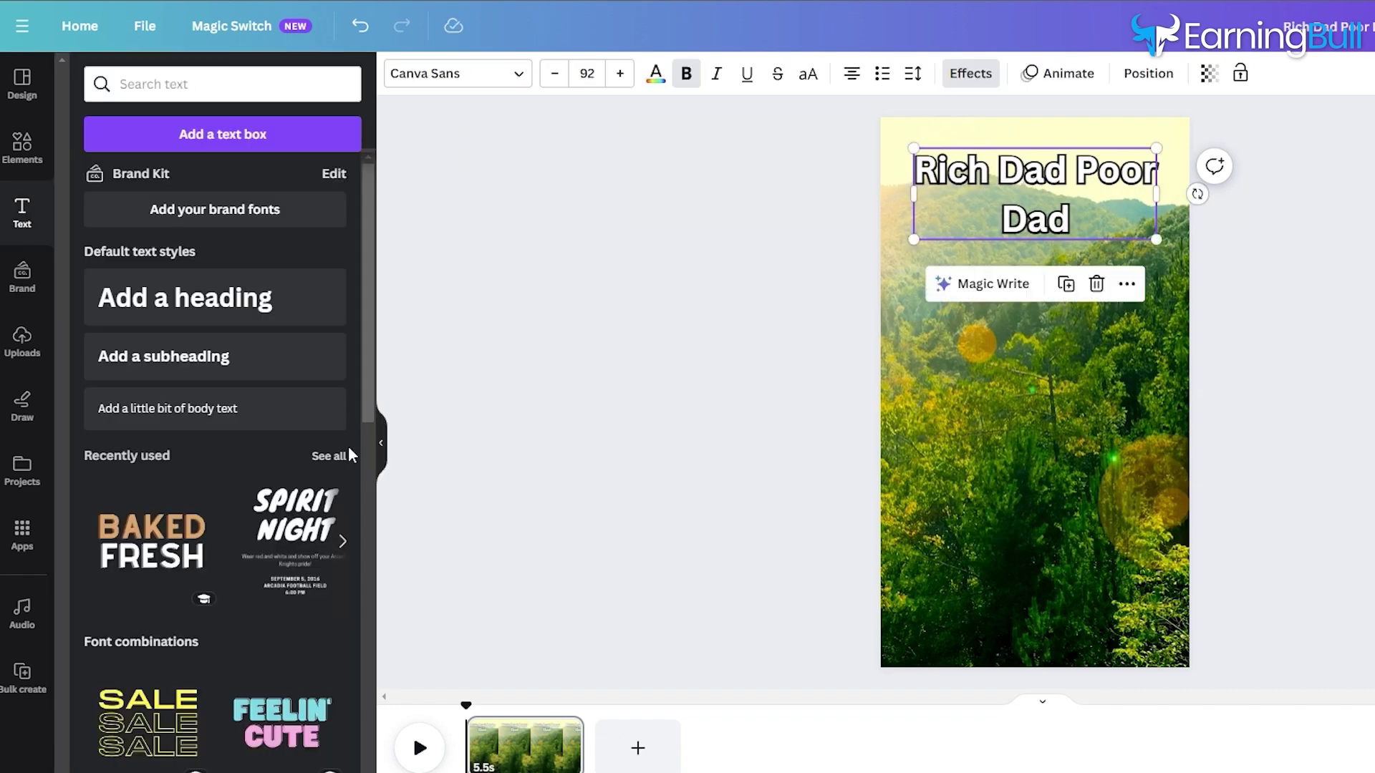
- Colour the words 'Rich' and 'Poor' yellow and both 'Dad' words purple
{"action": "left_click", "coordinate": [1027, 170]}
{"action": "left_click", "coordinate": [655, 73]}
{"action": "left_click", "coordinate": [230, 611]}
{"action": "double_click", "coordinate": [1031, 171]}
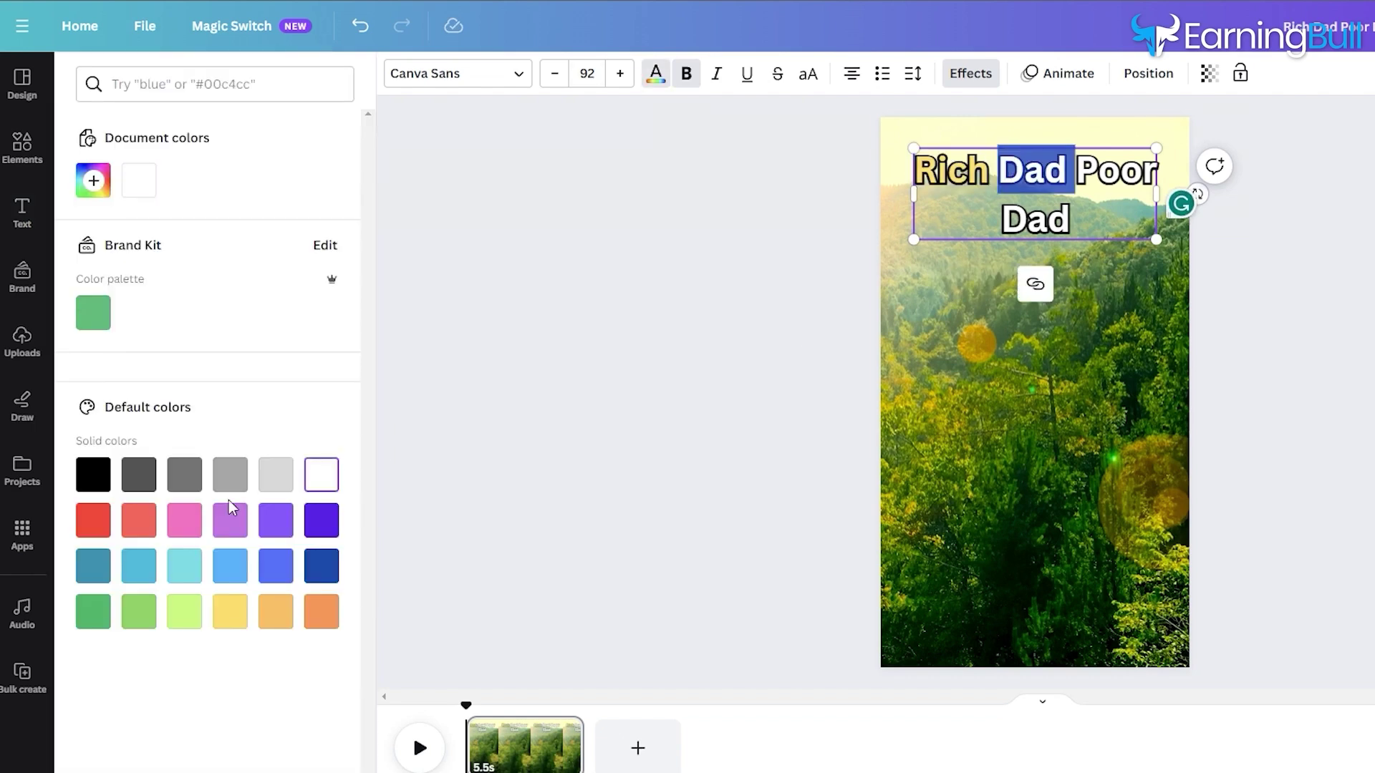
{"action": "left_click", "coordinate": [276, 520]}
{"action": "left_click_drag", "start_coordinate": [1076, 171], "coordinate": [1153, 169]}
{"action": "left_click", "coordinate": [230, 611]}
{"action": "double_click", "coordinate": [1036, 218]}
{"action": "left_click", "coordinate": [276, 520]}
{"action": "left_click", "coordinate": [776, 224]}
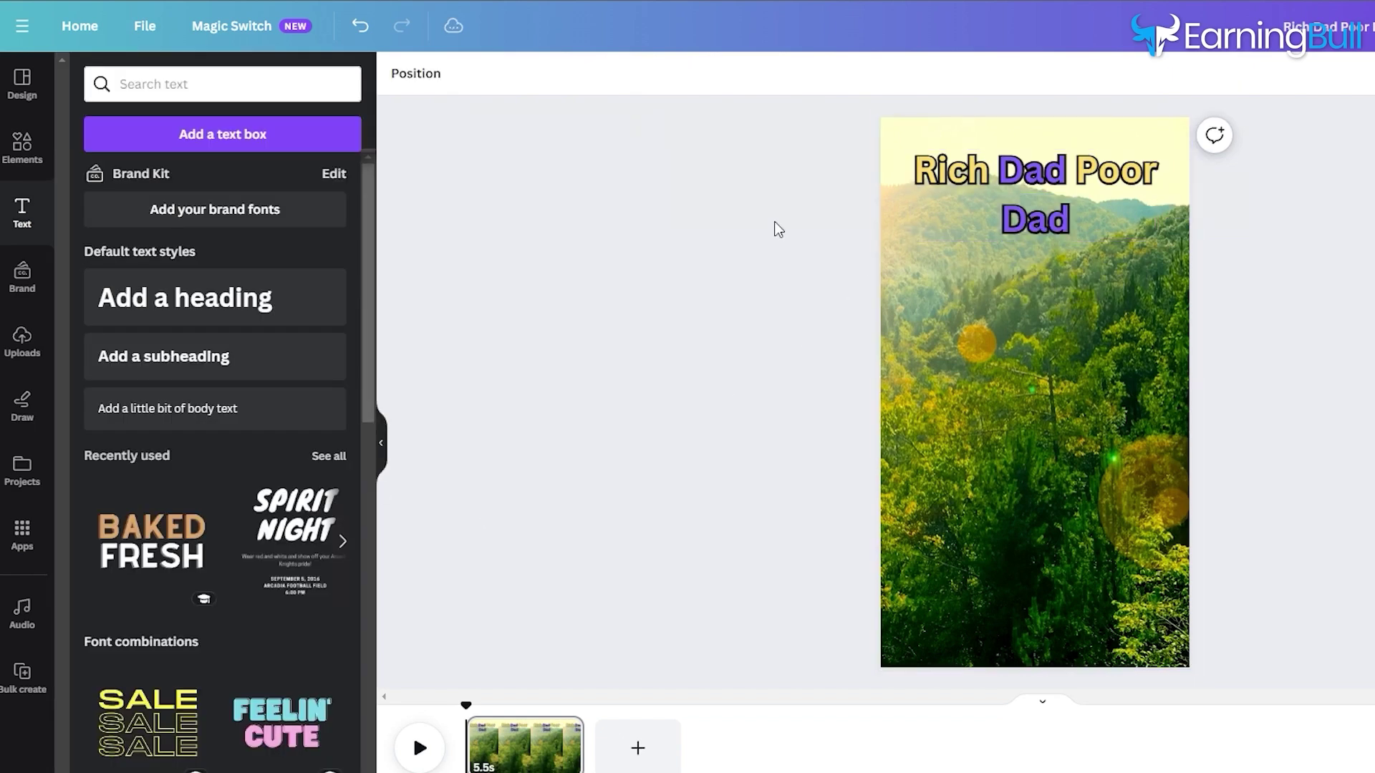
- Resize and centre the title box so it sits on two lines at the top
{"action": "left_click", "coordinate": [1031, 193]}
{"action": "left_click_drag", "start_coordinate": [914, 193], "coordinate": [888, 194]}
{"action": "left_click_drag", "start_coordinate": [1156, 194], "coordinate": [1200, 204]}
{"action": "left_click_drag", "start_coordinate": [888, 194], "coordinate": [715, 192]}
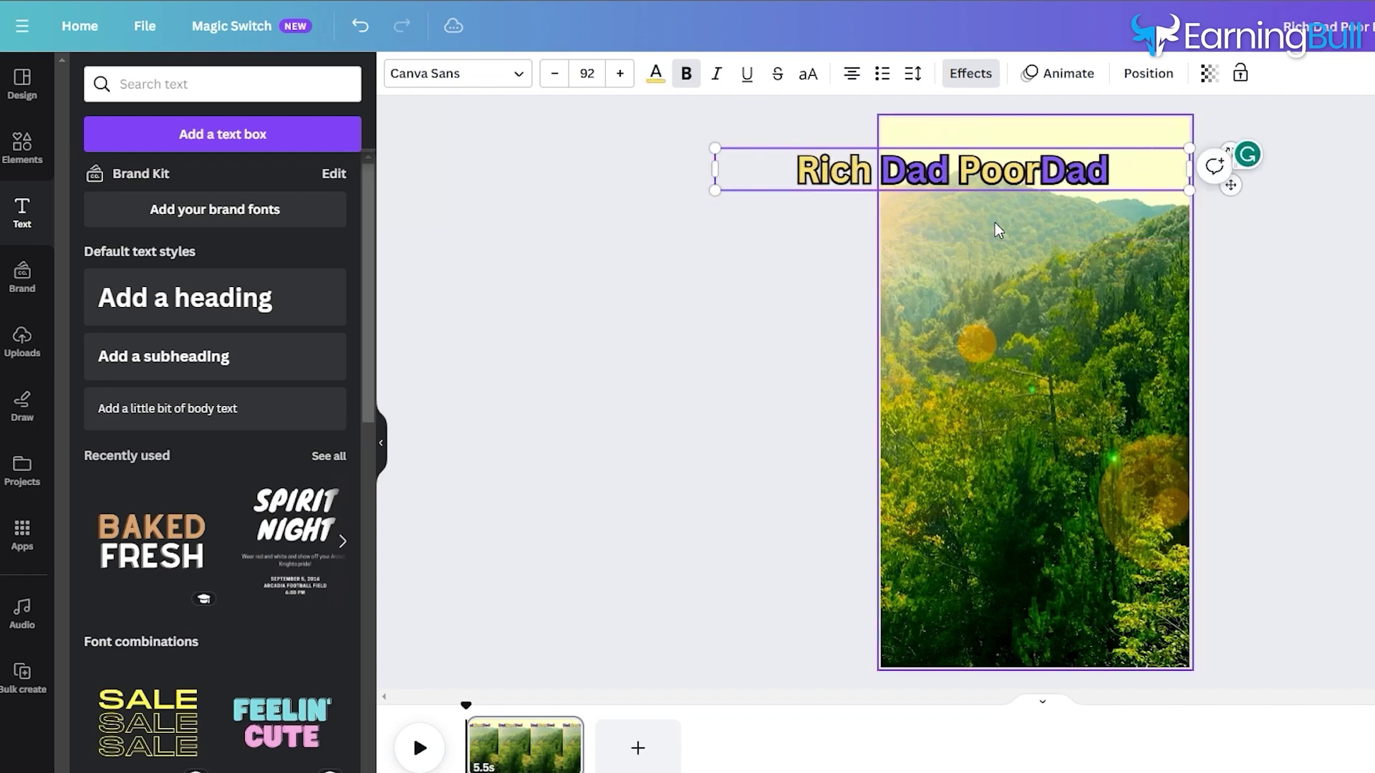
{"action": "left_click_drag", "start_coordinate": [997, 172], "coordinate": [1097, 173]}
{"action": "left_click_drag", "start_coordinate": [1255, 187], "coordinate": [1110, 171]}
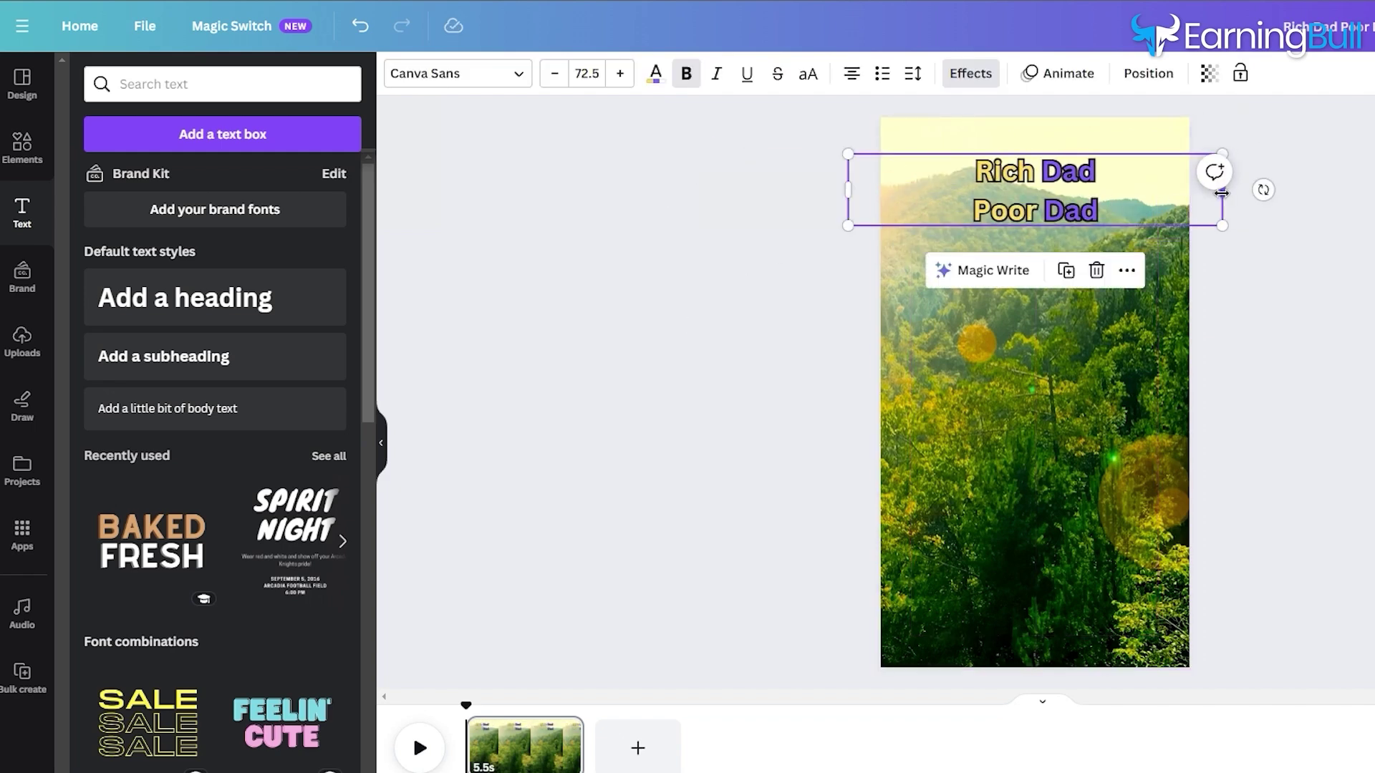
{"action": "left_click_drag", "start_coordinate": [960, 132], "coordinate": [1027, 187]}
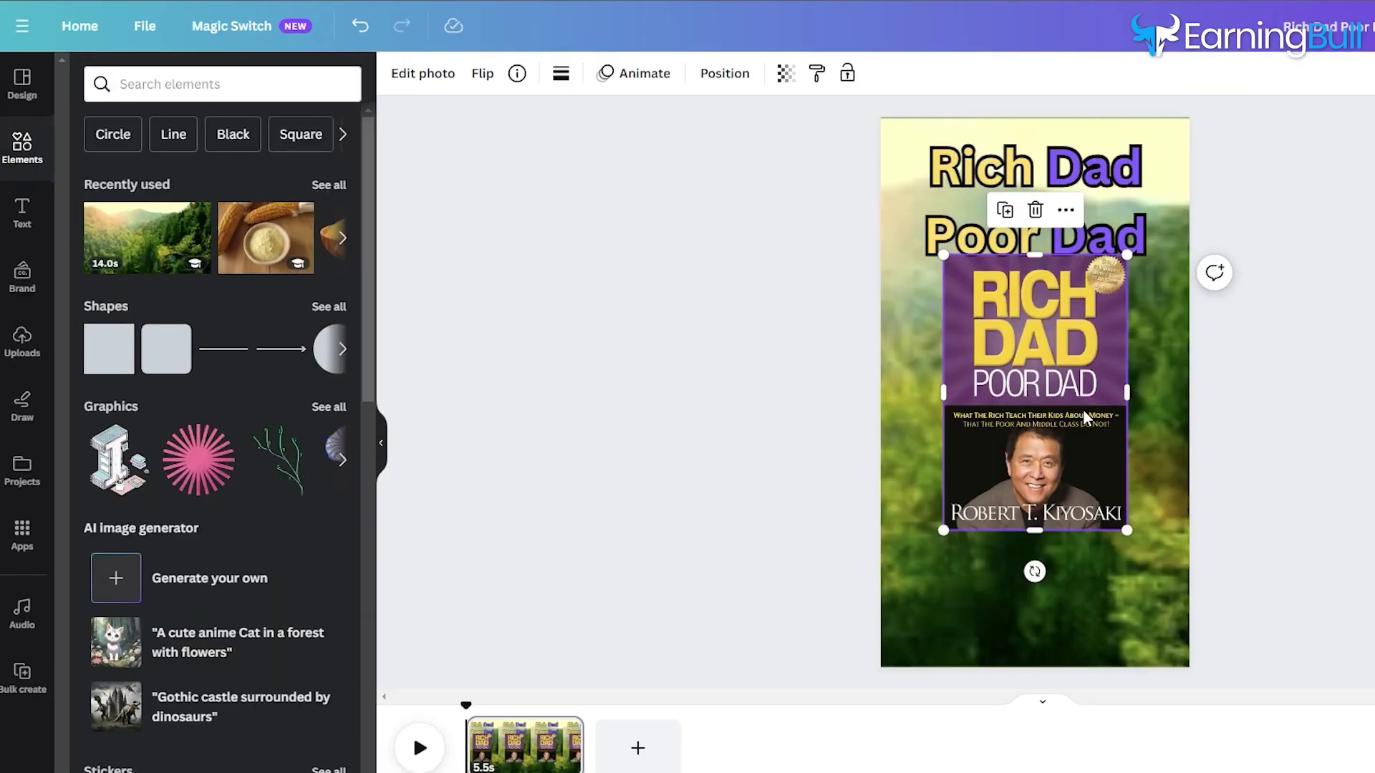
- Position the book cover below the title, give it a drop shadow, and enlarge it
{"action": "left_click_drag", "start_coordinate": [1264, 470], "coordinate": [1264, 545]}
{"action": "left_click_drag", "start_coordinate": [1086, 477], "coordinate": [1086, 458]}
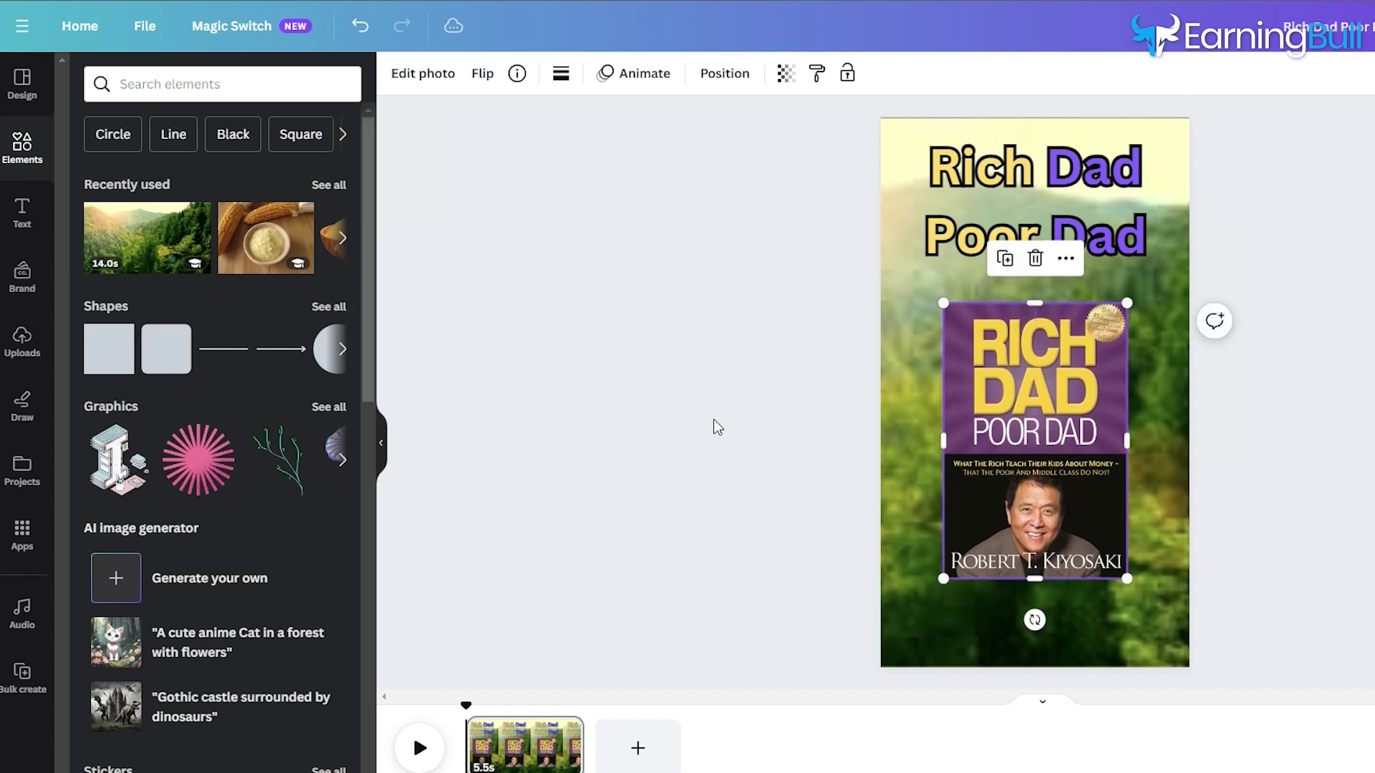
{"action": "left_click", "coordinate": [416, 85]}
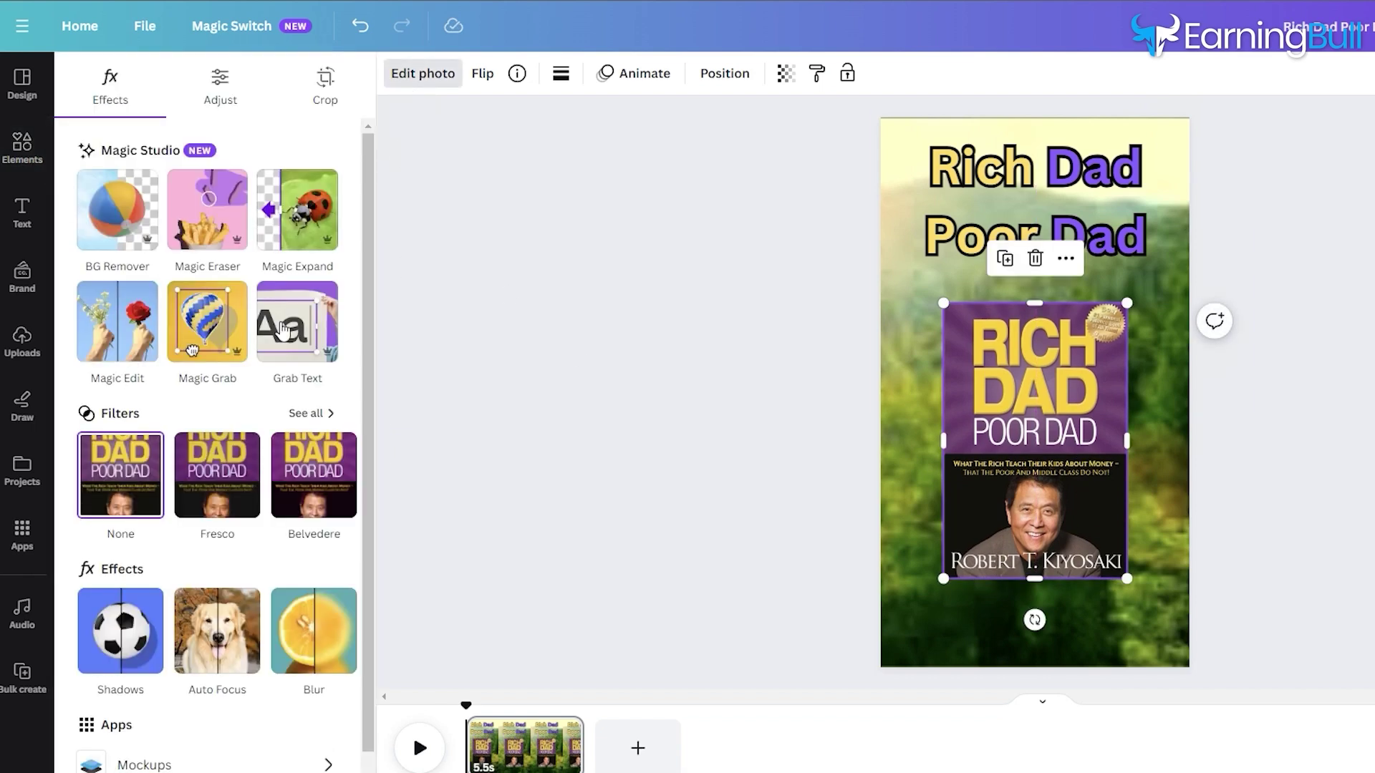
{"action": "left_click", "coordinate": [117, 650]}
{"action": "left_click", "coordinate": [234, 272]}
{"action": "left_click", "coordinate": [315, 279]}
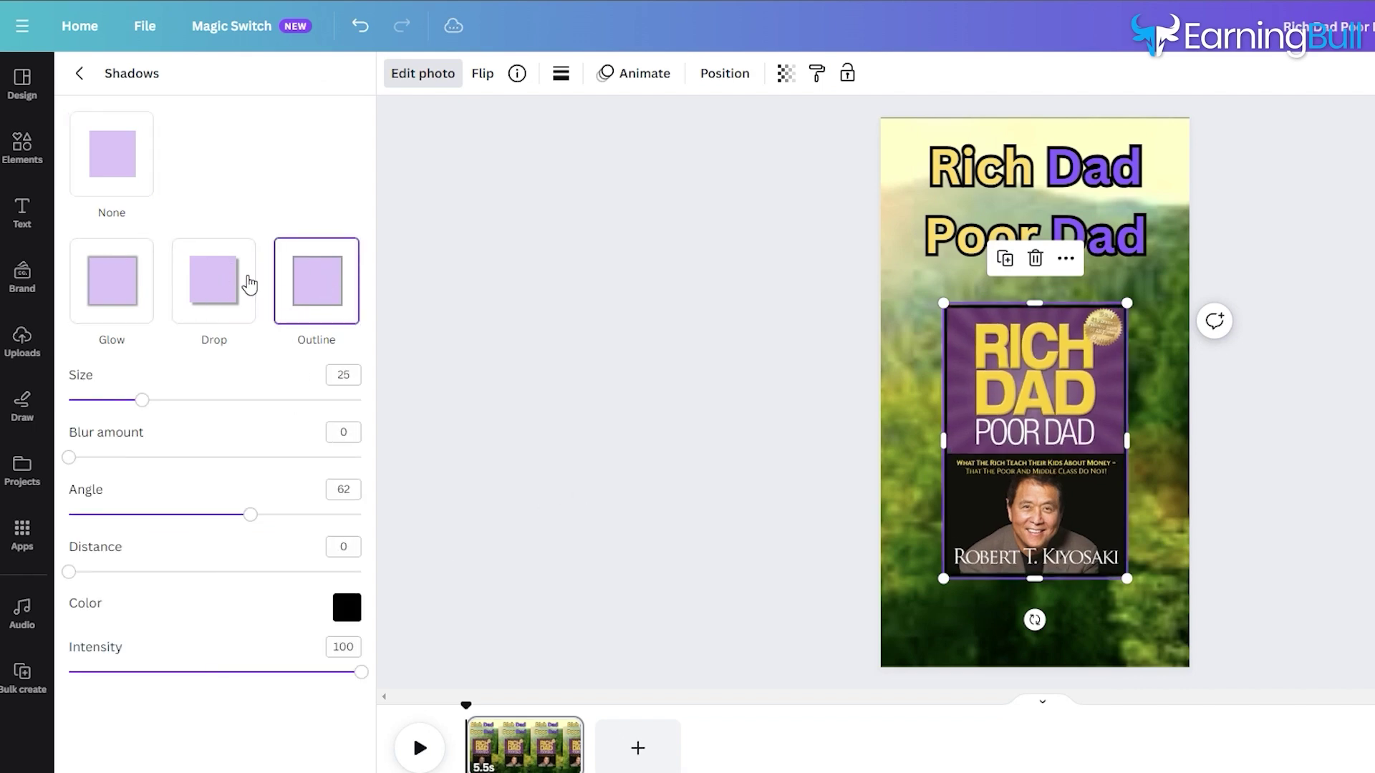
{"action": "left_click", "coordinate": [111, 279]}
{"action": "left_click", "coordinate": [224, 279]}
{"action": "left_click_drag", "start_coordinate": [1127, 579], "coordinate": [1137, 605]}
{"action": "left_click", "coordinate": [613, 446]}
- Preview the design, then show the timing track for the Rich Dad Poor Dad title
{"action": "left_click", "coordinate": [422, 745]}
{"action": "left_click", "coordinate": [722, 407]}
{"action": "left_click", "coordinate": [1027, 228]}
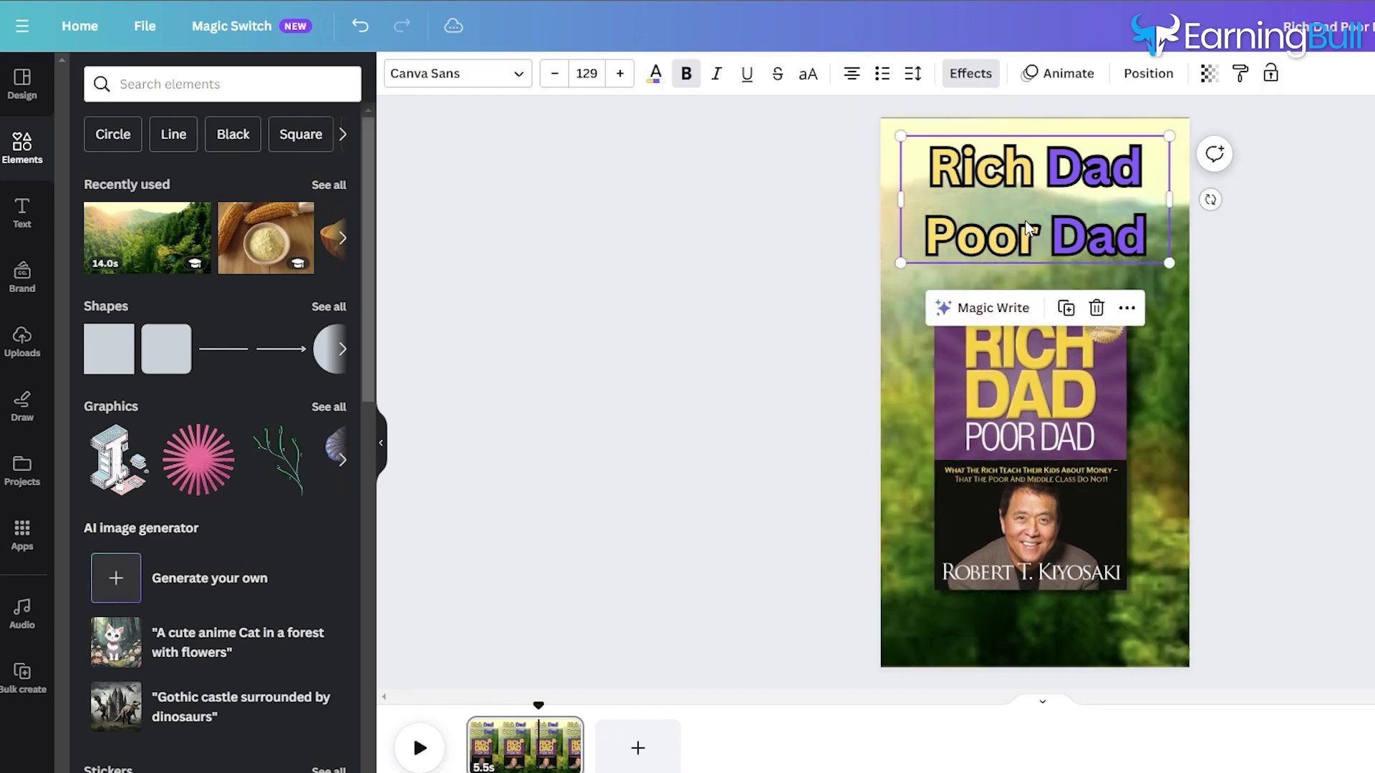
{"action": "left_click", "coordinate": [1128, 312]}
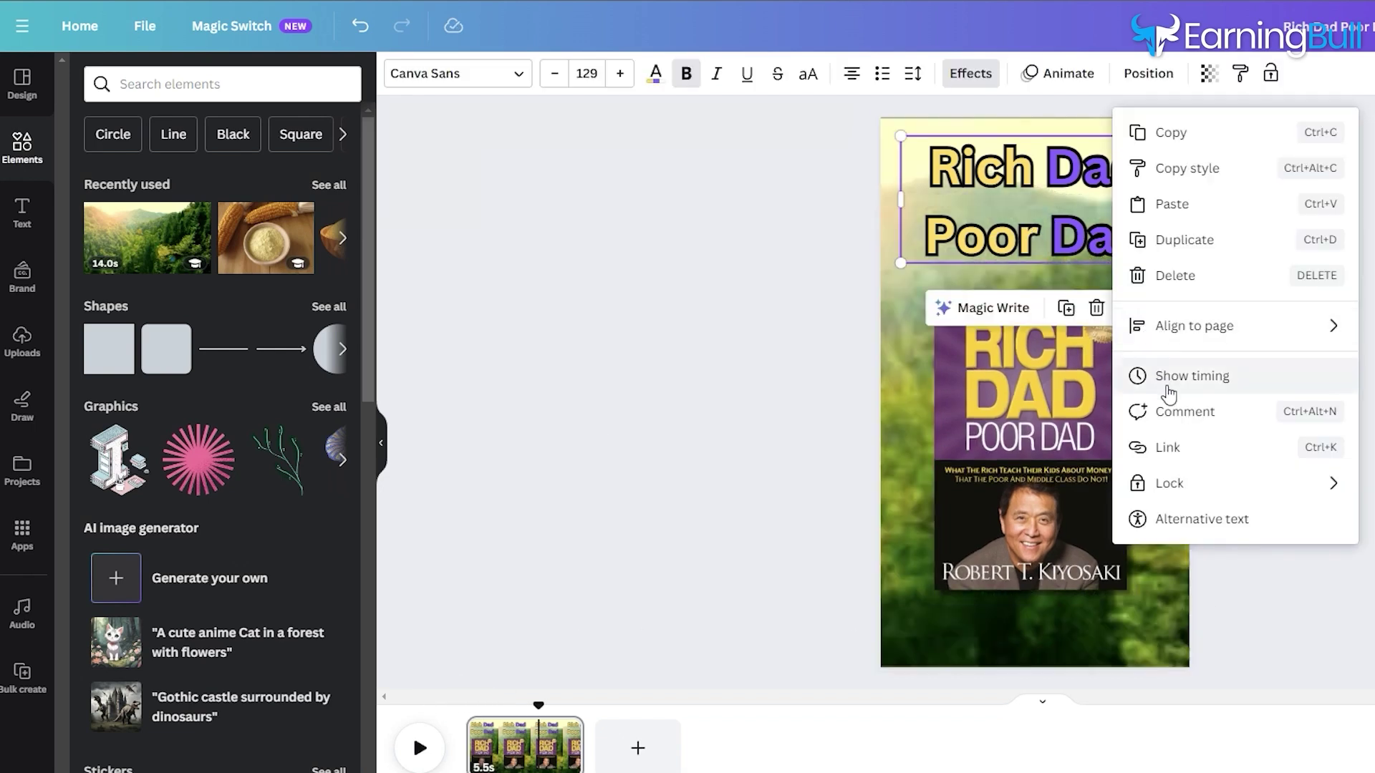
{"action": "left_click", "coordinate": [1191, 377]}
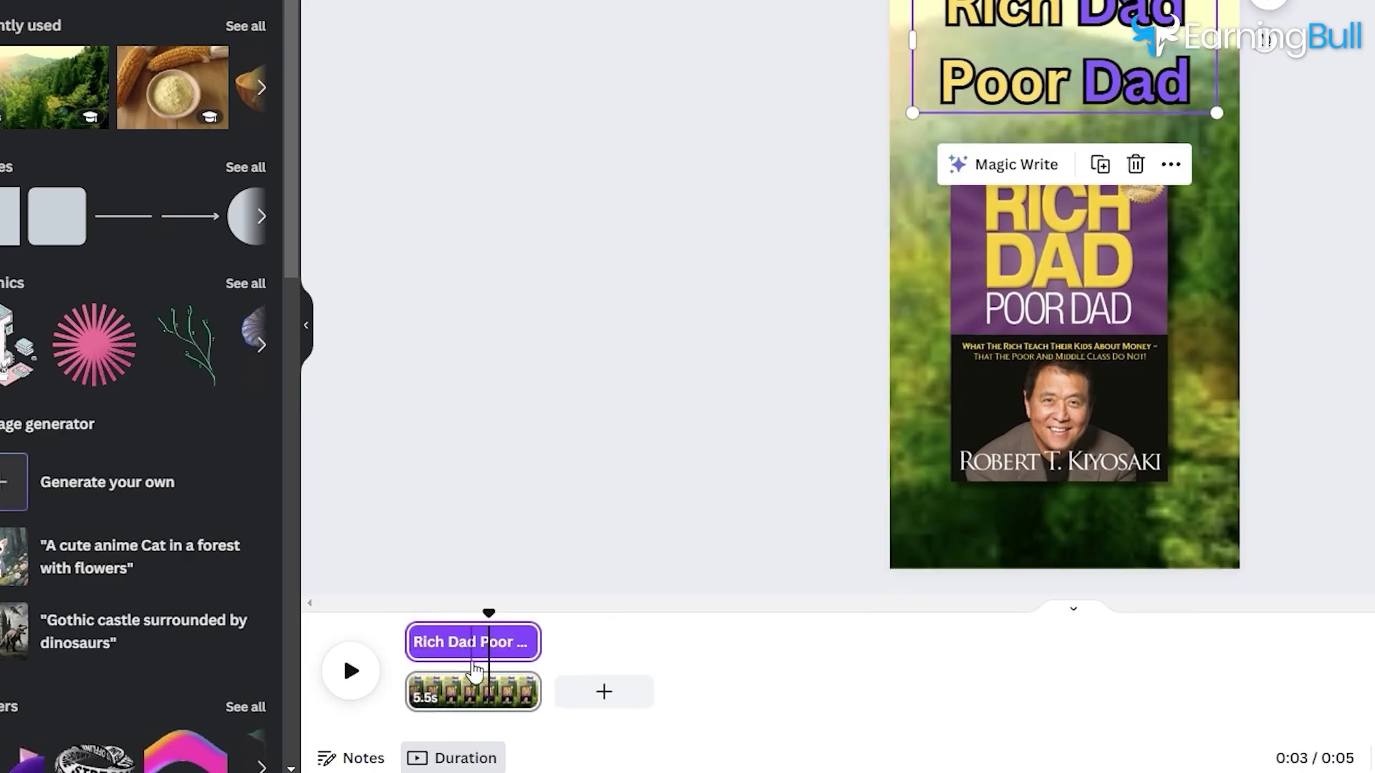
- Trim the title's timeline bar so it ends at about 3.5 seconds
{"action": "left_click_drag", "start_coordinate": [523, 648], "coordinate": [493, 641]}
{"action": "left_click", "coordinate": [1092, 360]}
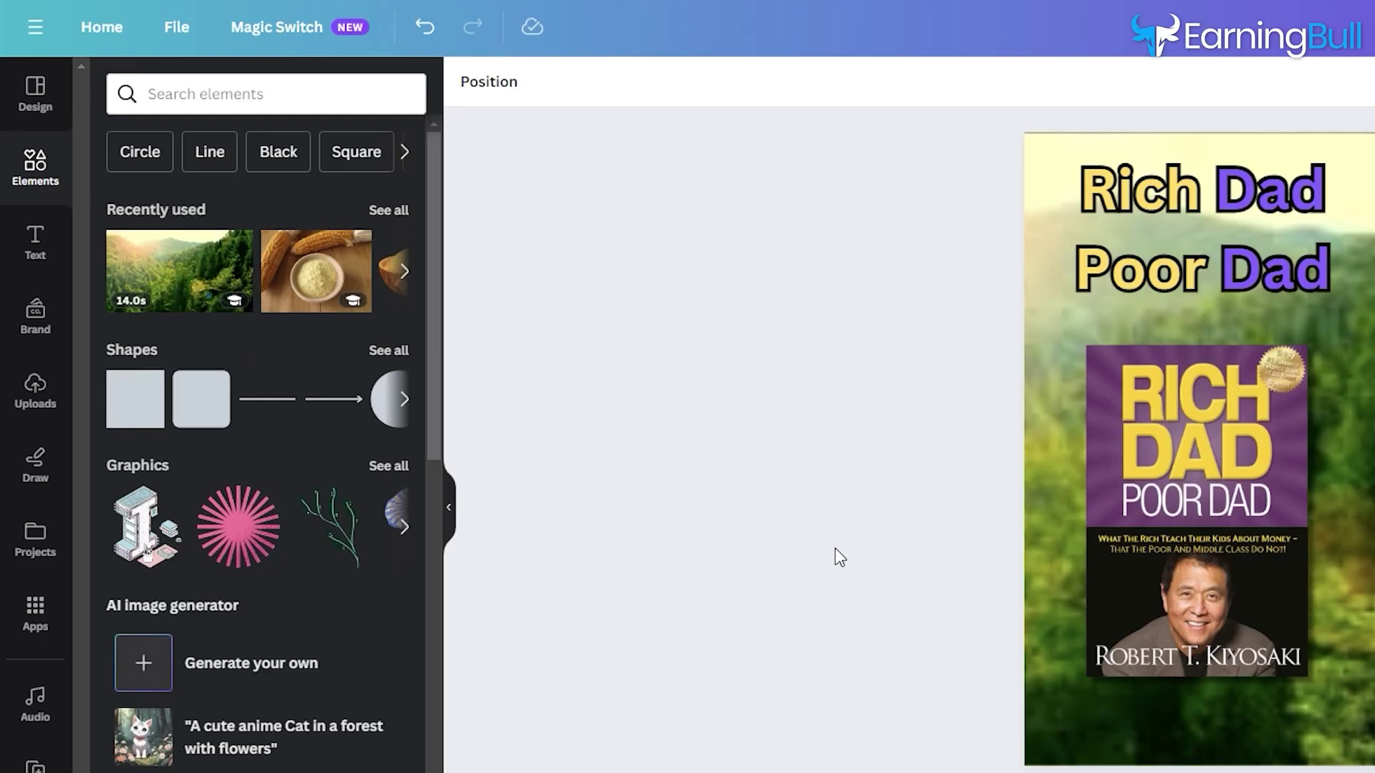
- Add a subheading reading 'quotes' and stretch it across the book cover
{"action": "left_click", "coordinate": [35, 257]}
{"action": "left_click", "coordinate": [198, 407]}
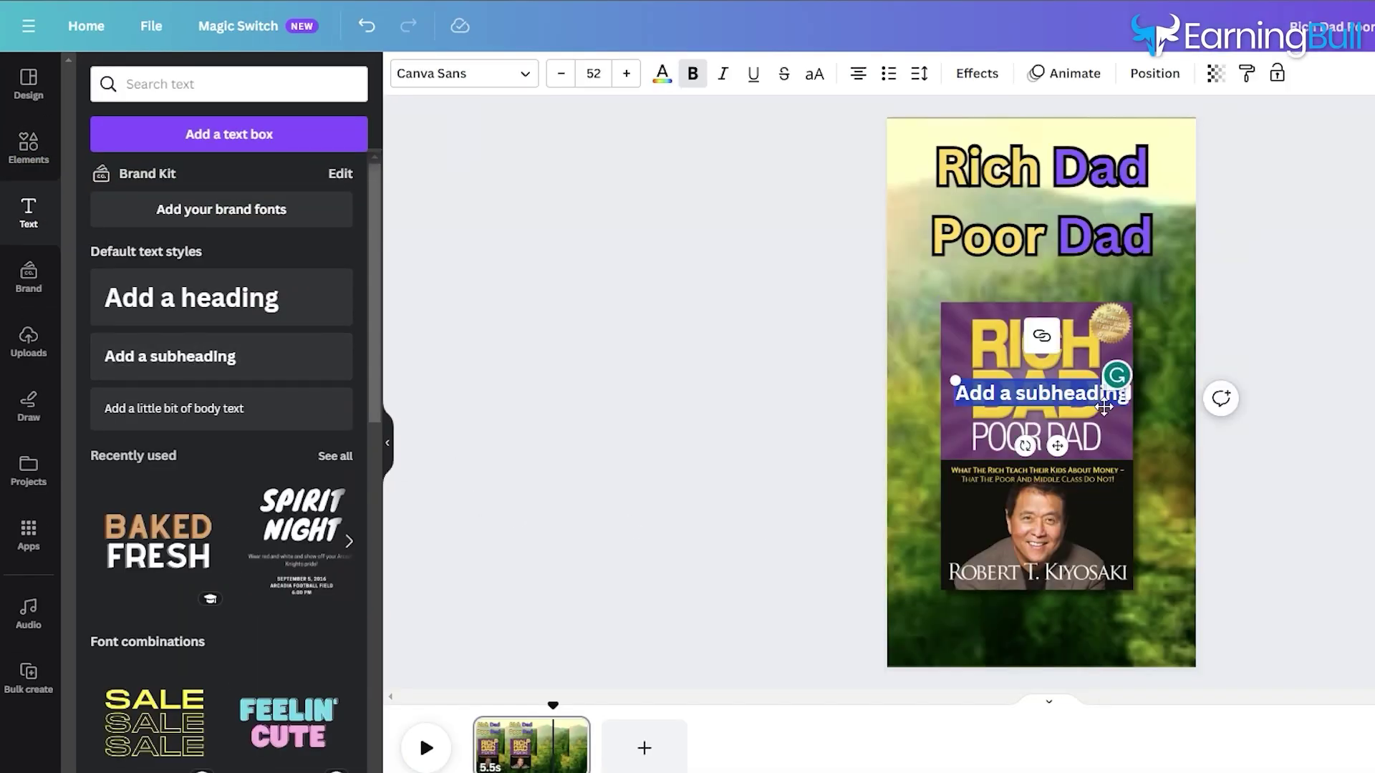
{"action": "double_click", "coordinate": [1047, 397]}
{"action": "type", "text": "quotes"}
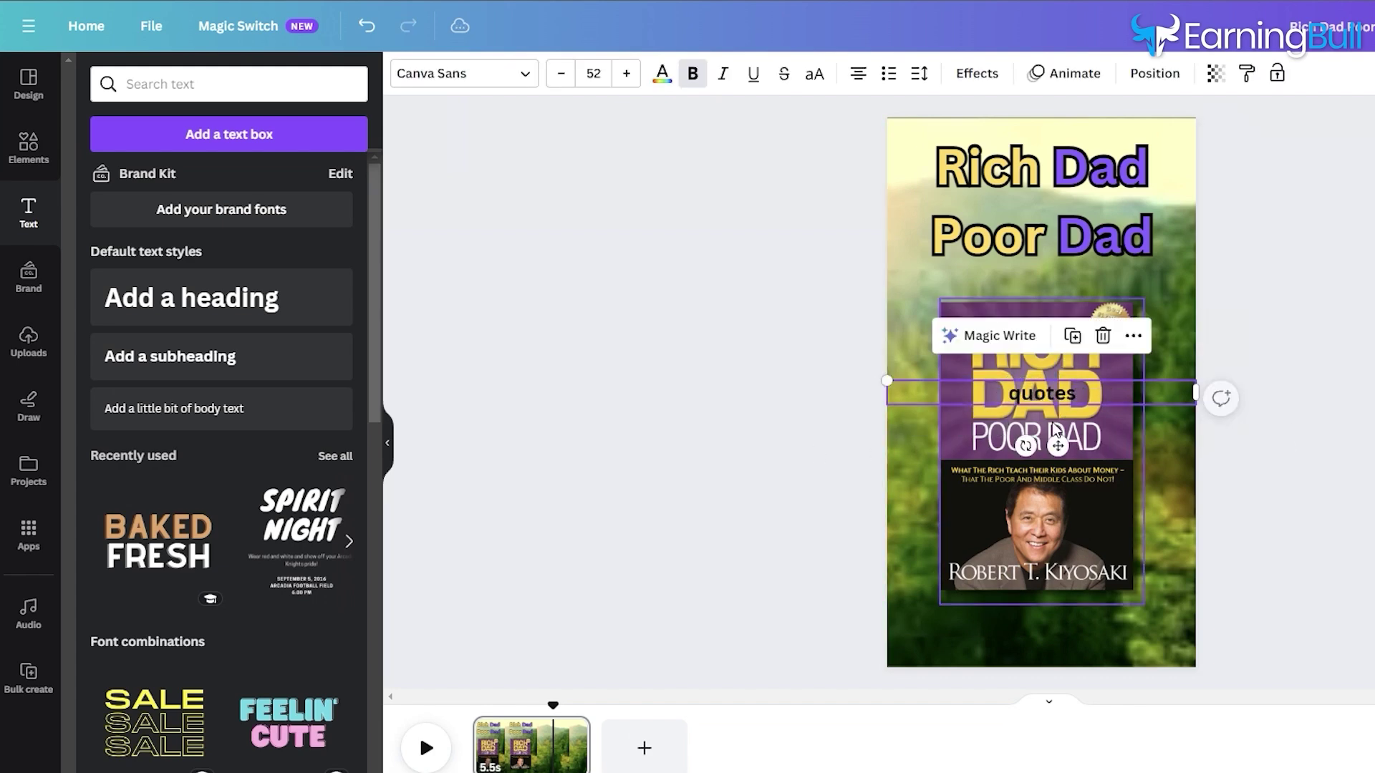
{"action": "left_click_drag", "start_coordinate": [1048, 393], "coordinate": [1048, 381]}
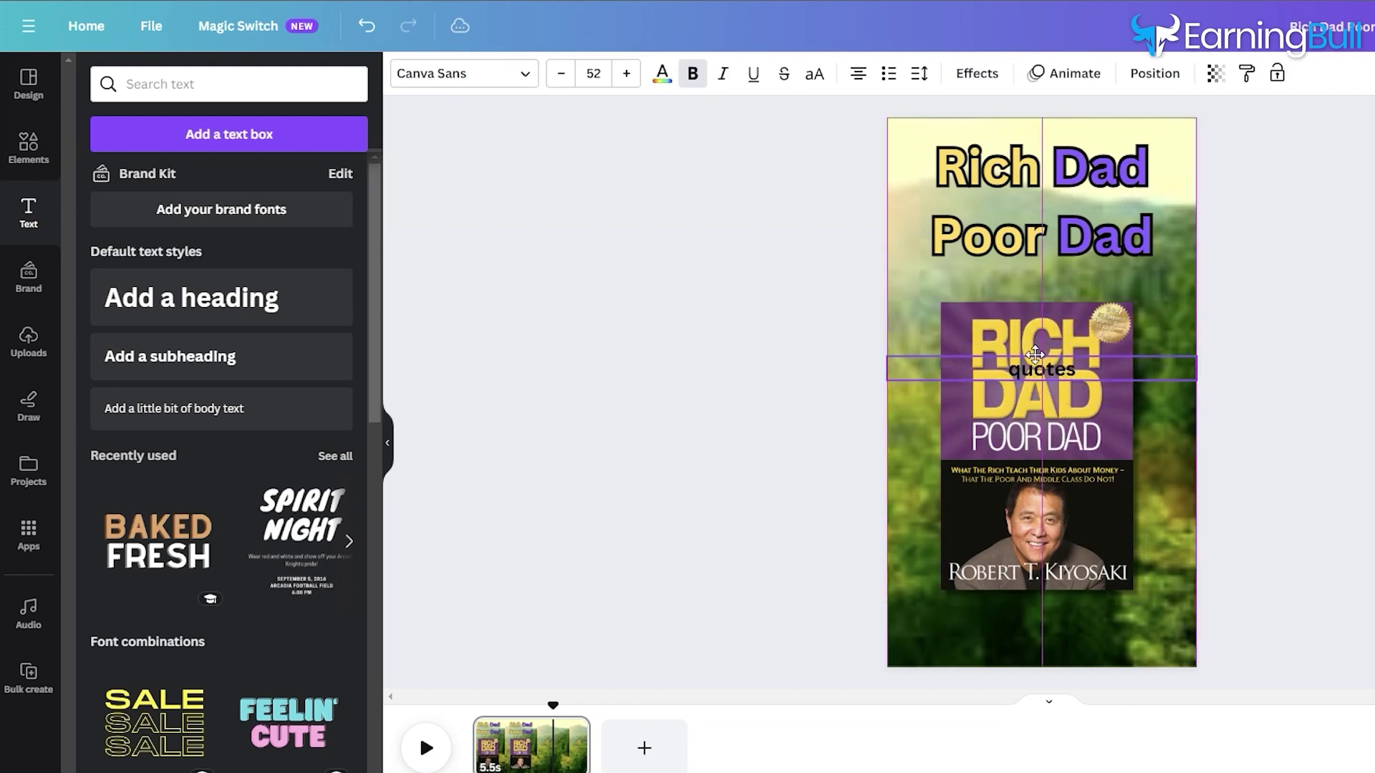
- Delay the quotes text's start and cut its duration to 2.0 seconds near the clip's end
{"action": "left_click", "coordinate": [1132, 325]}
{"action": "left_click", "coordinate": [1197, 414]}
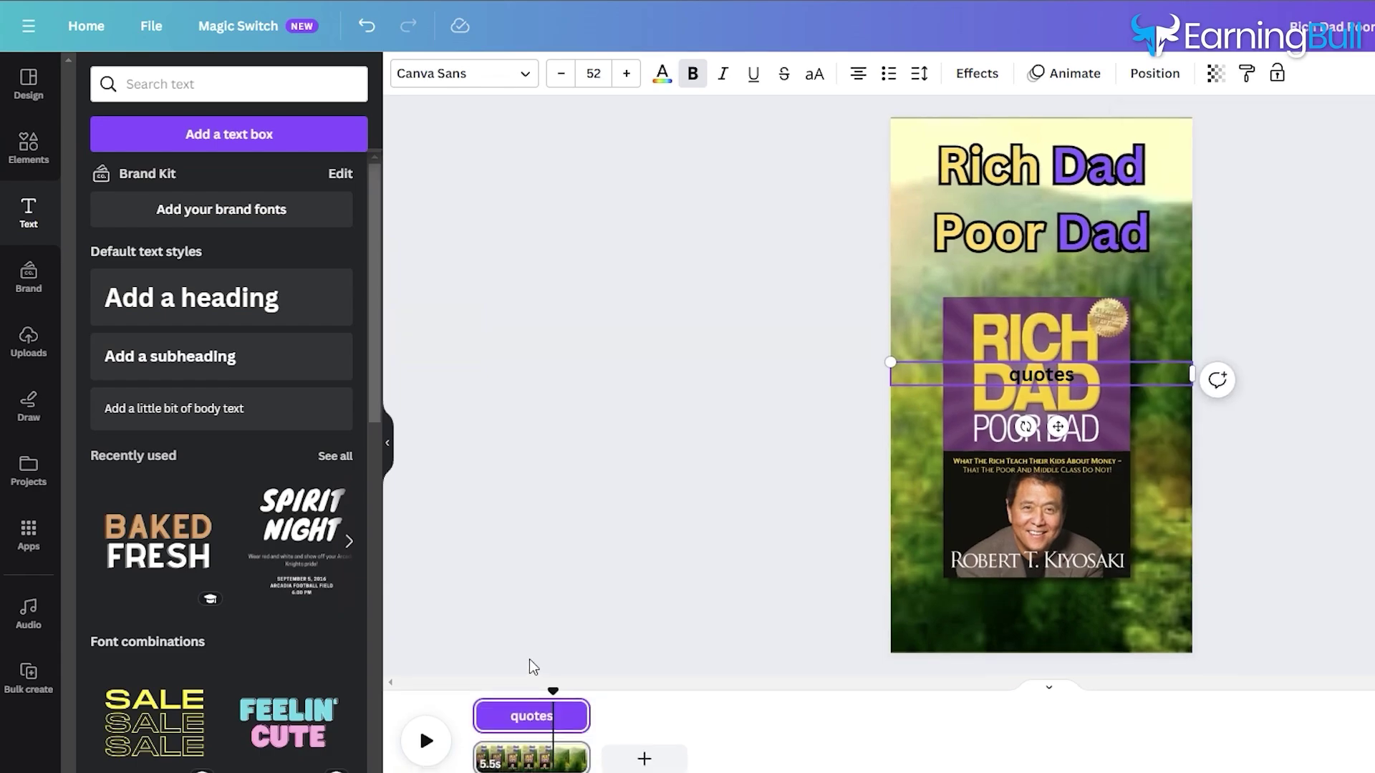
{"action": "left_click_drag", "start_coordinate": [475, 716], "coordinate": [513, 720]}
{"action": "left_click_drag", "start_coordinate": [457, 640], "coordinate": [517, 642]}
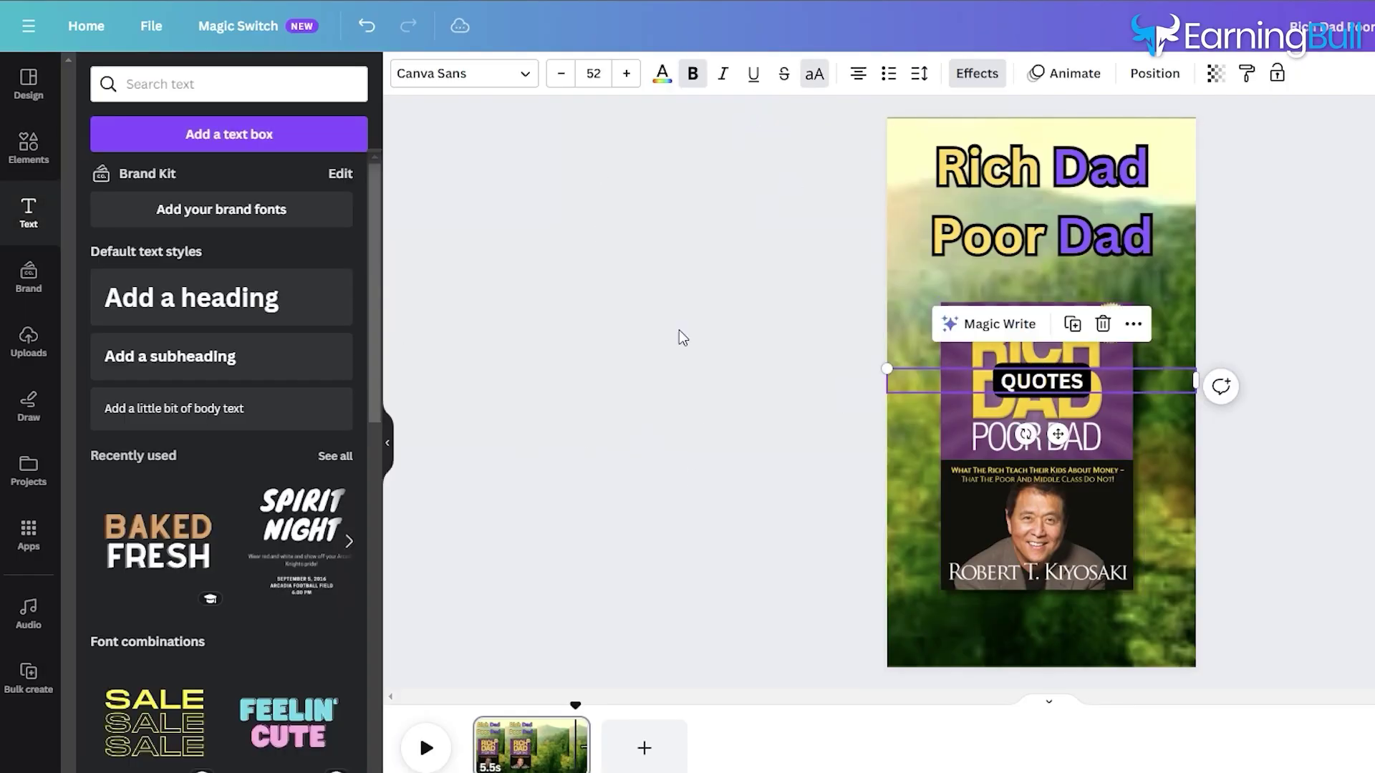
{"action": "left_click", "coordinate": [693, 337]}
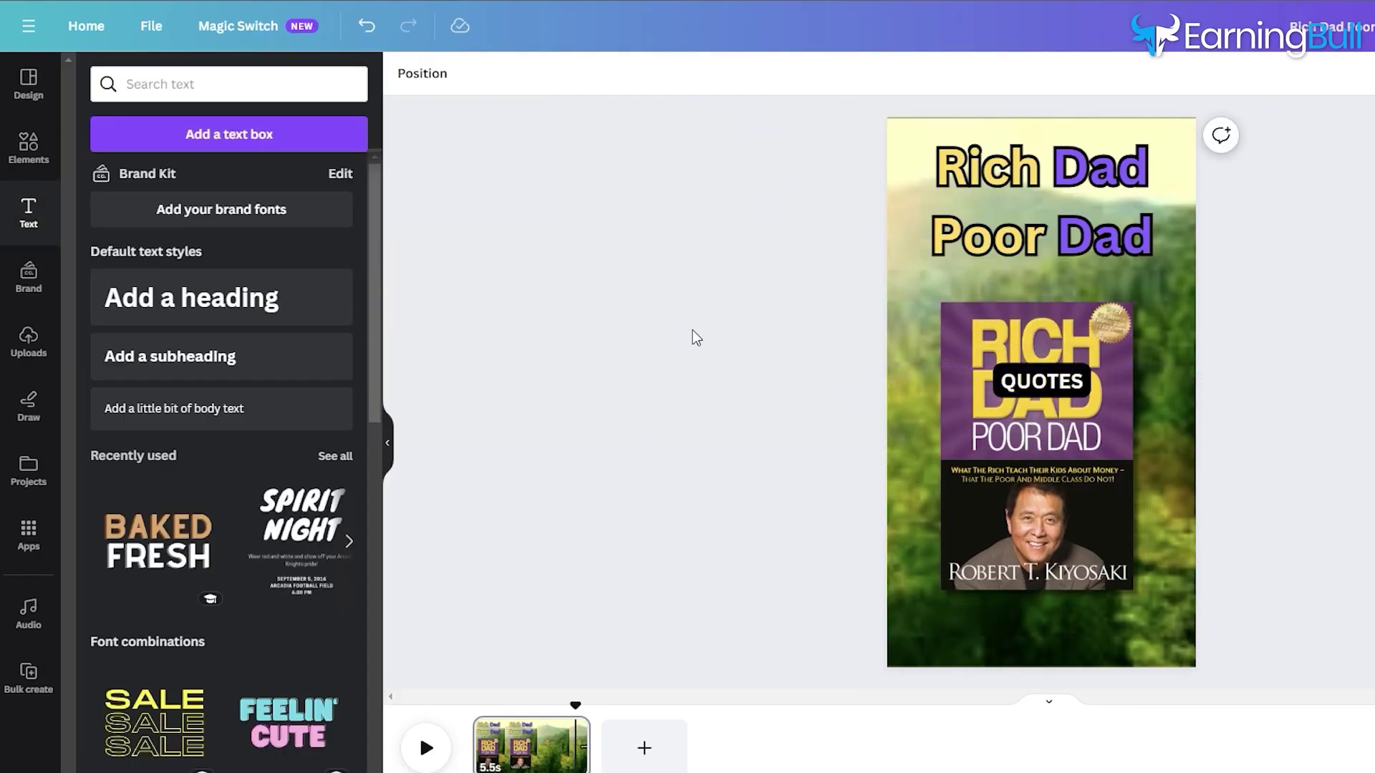
- Build a Bulk create table with a 'quotes' header holding the ten pasted ChatGPT quotes
{"action": "left_click", "coordinate": [29, 684]}
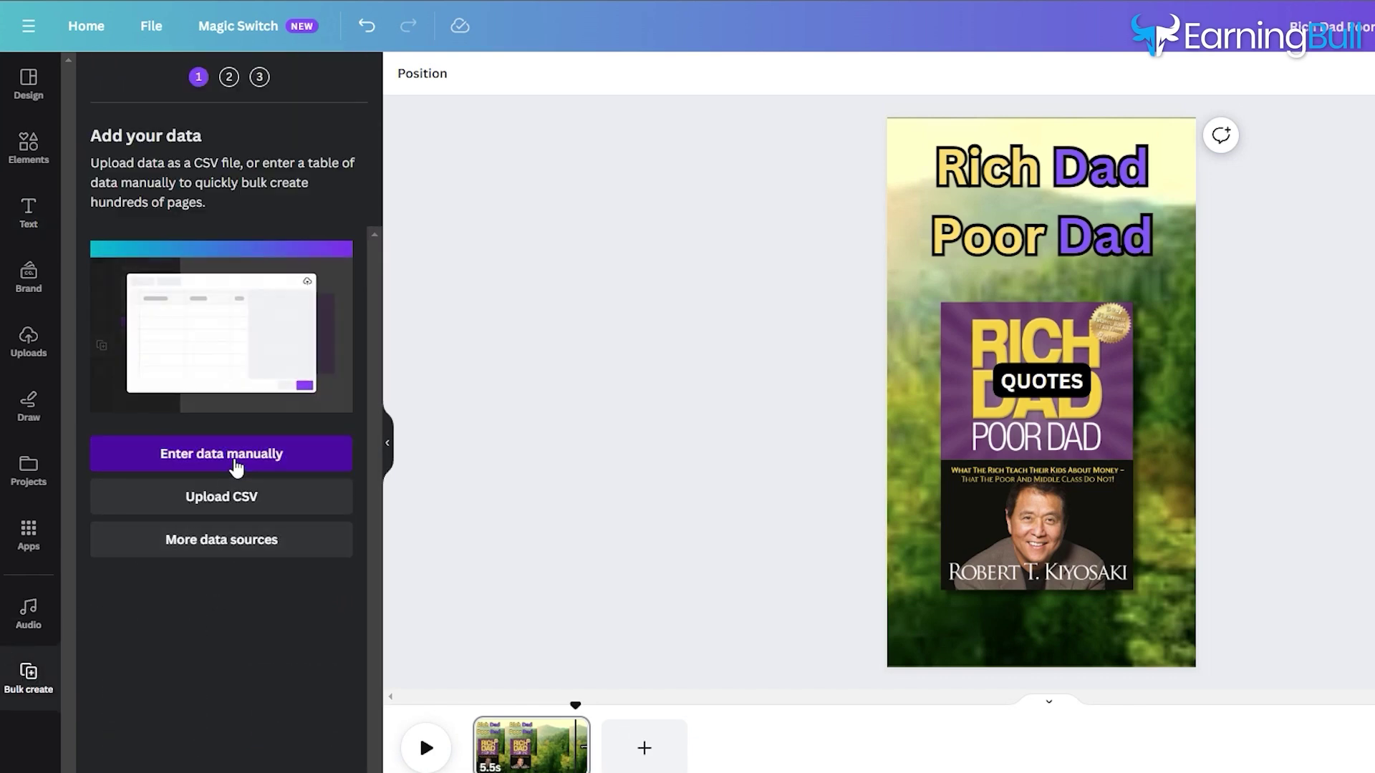
{"action": "left_click", "coordinate": [234, 462]}
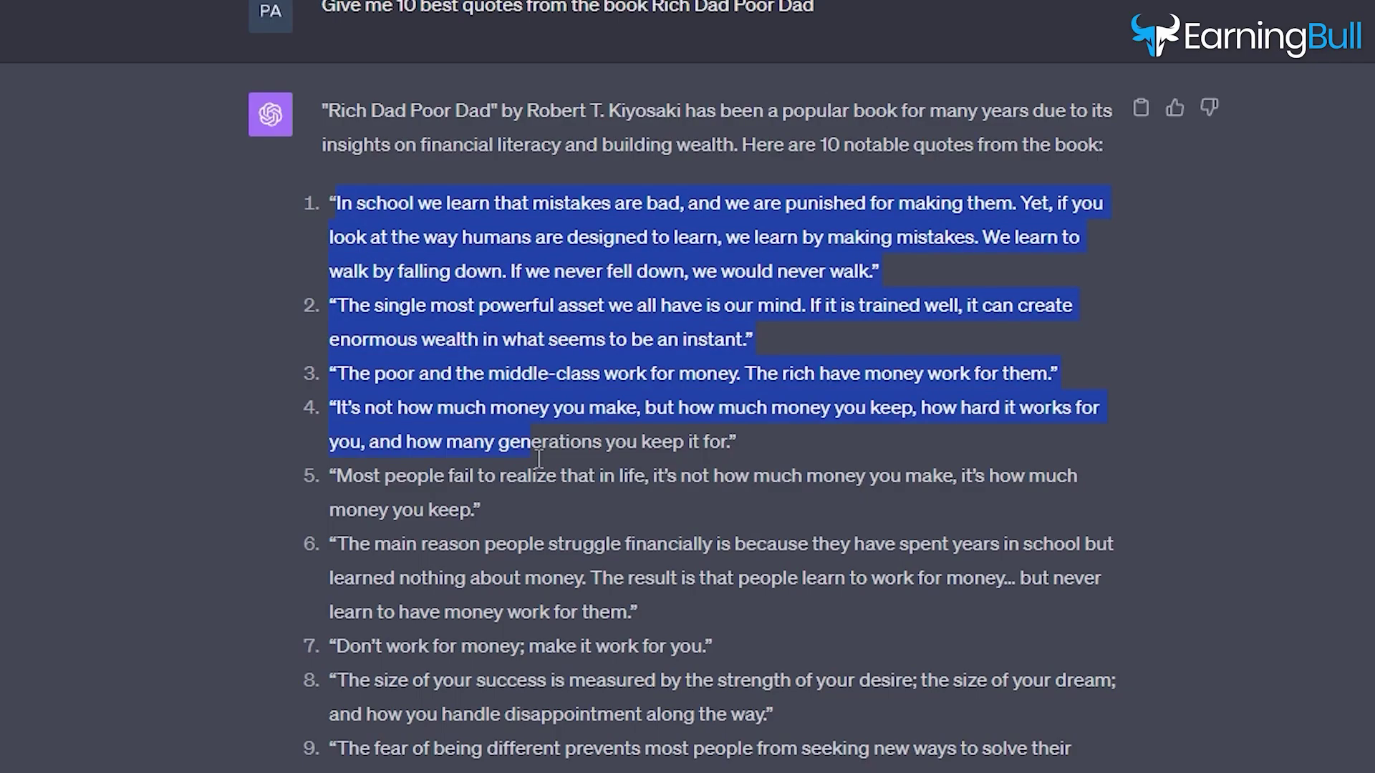
{"action": "left_click_drag", "start_coordinate": [738, 485], "coordinate": [577, 524]}
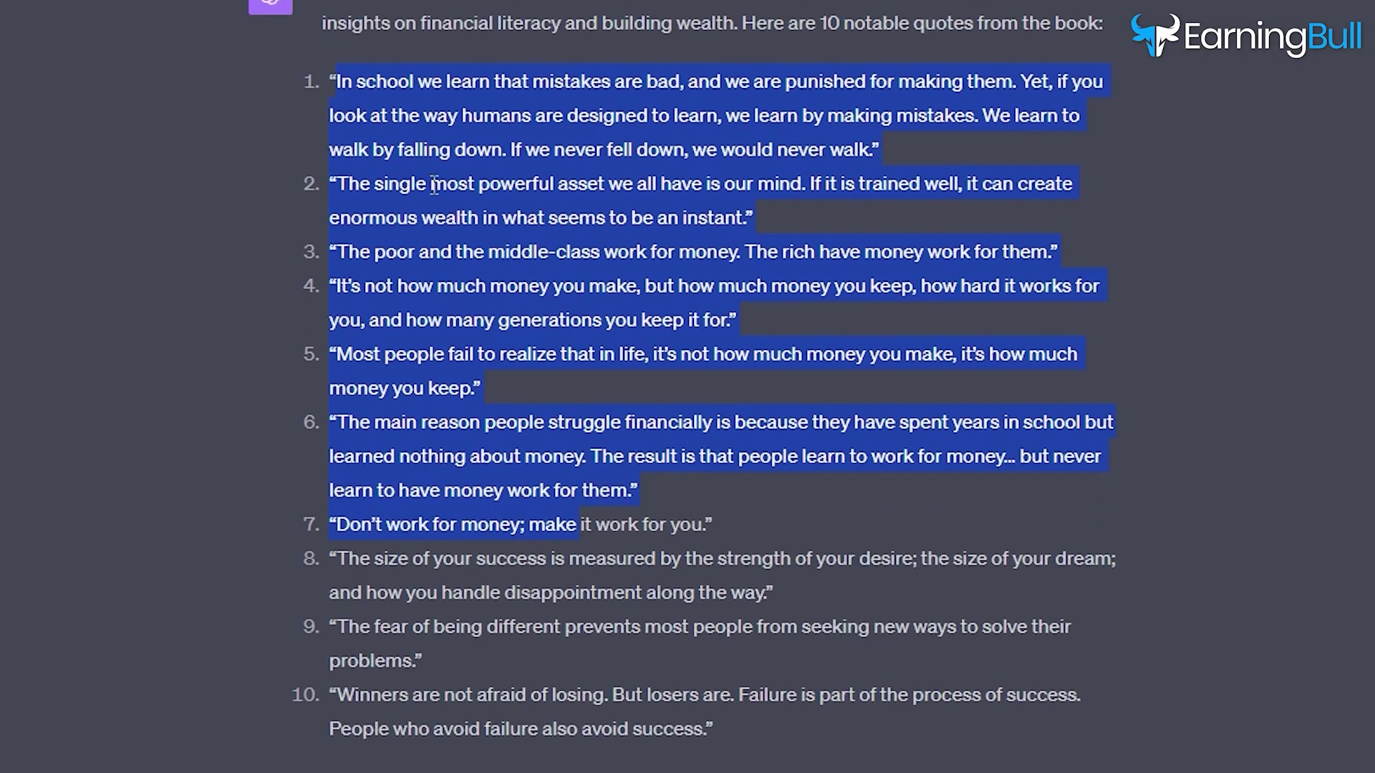
{"action": "left_click_drag", "start_coordinate": [434, 185], "coordinate": [665, 573]}
{"action": "scroll", "coordinate": [665, 573], "scroll_direction": "down", "scroll_amount": 2}
{"action": "type", "text": "quotes"}
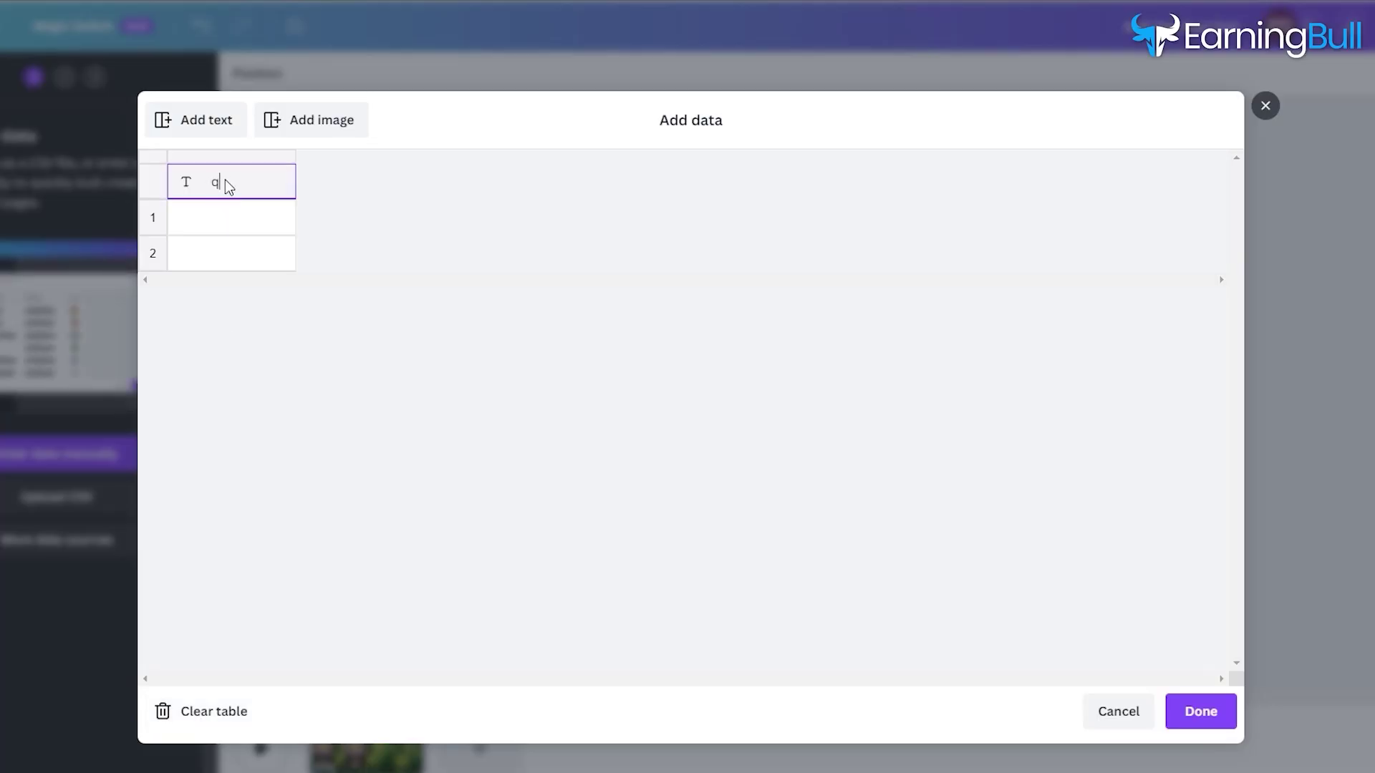
{"action": "left_click", "coordinate": [245, 221]}
{"action": "key", "text": "ctrl+v"}
{"action": "left_click", "coordinate": [1224, 714]}
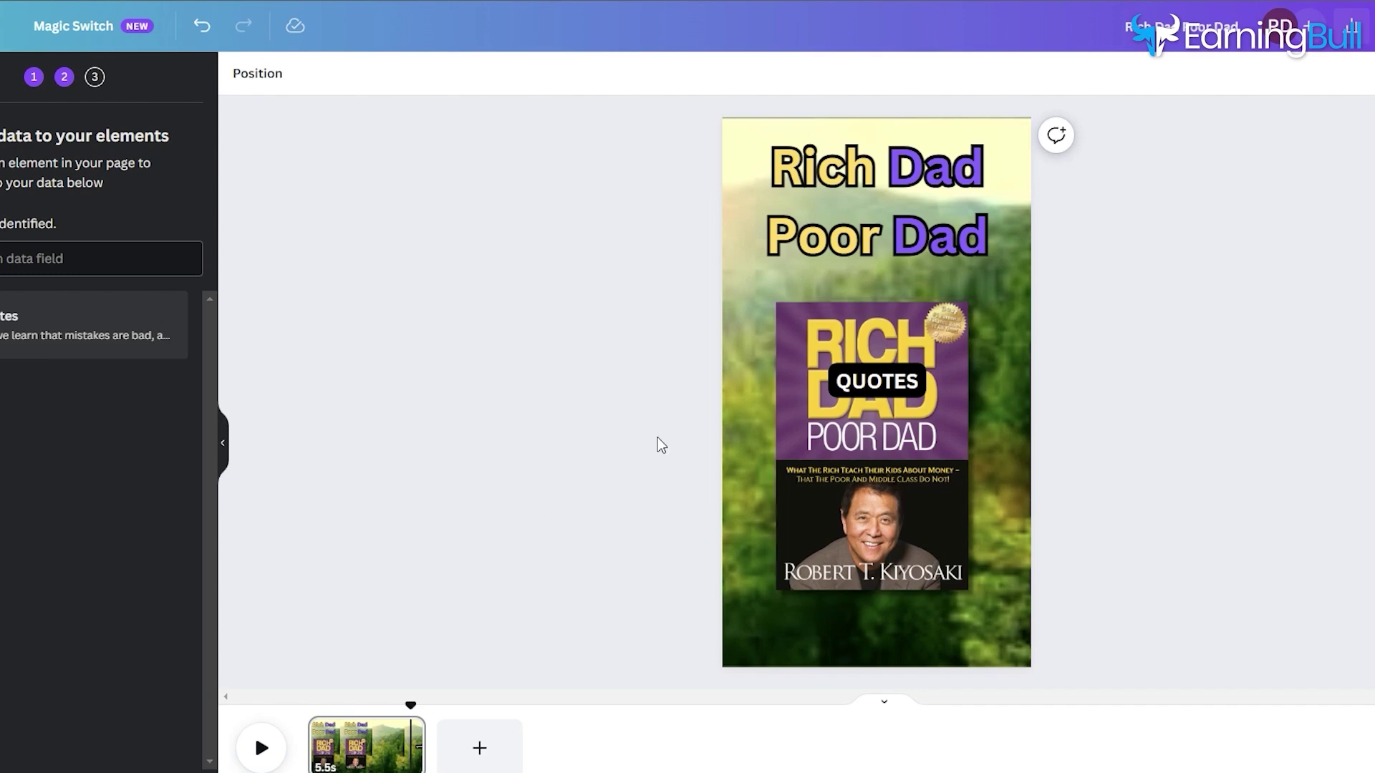
{"action": "left_click", "coordinate": [901, 387]}
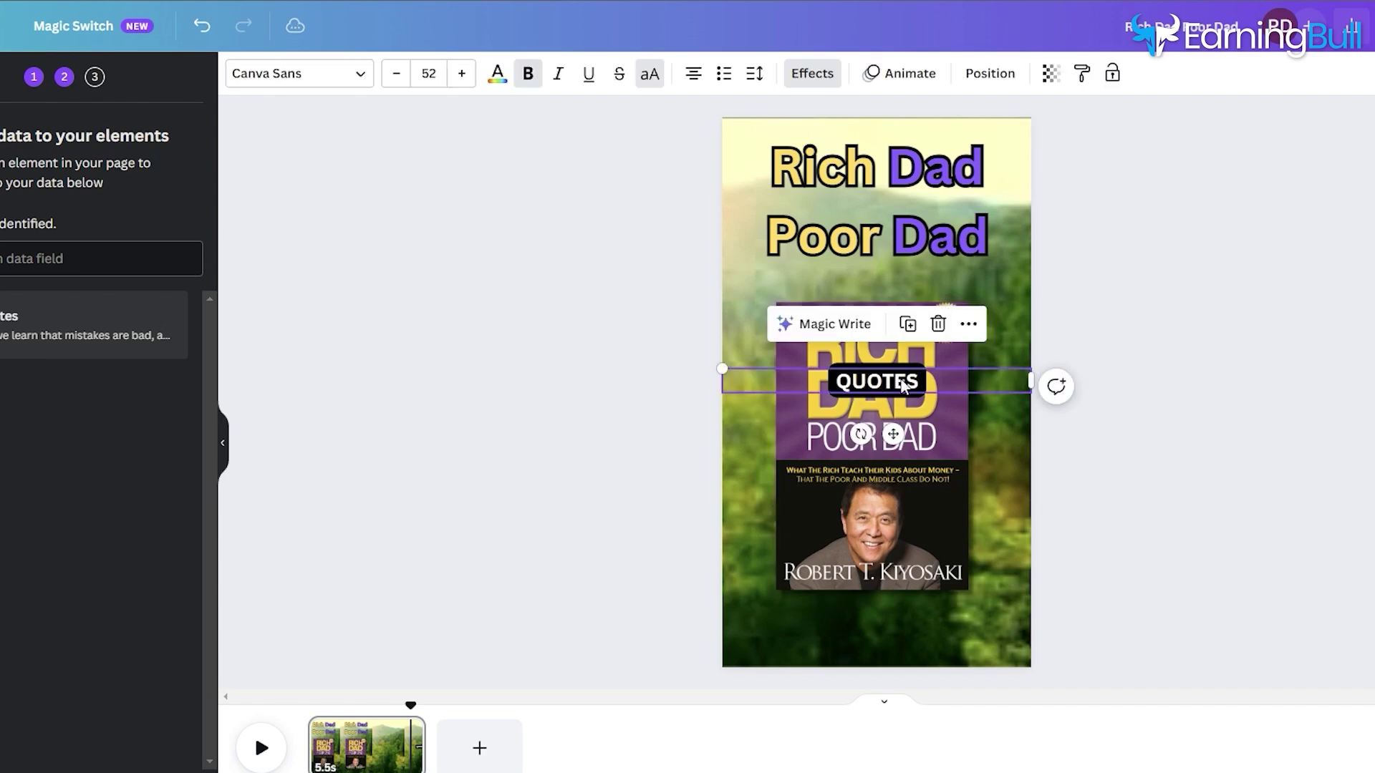
- Connect the QUOTES text to the quotes field and generate 10 pages
{"action": "left_click", "coordinate": [968, 325]}
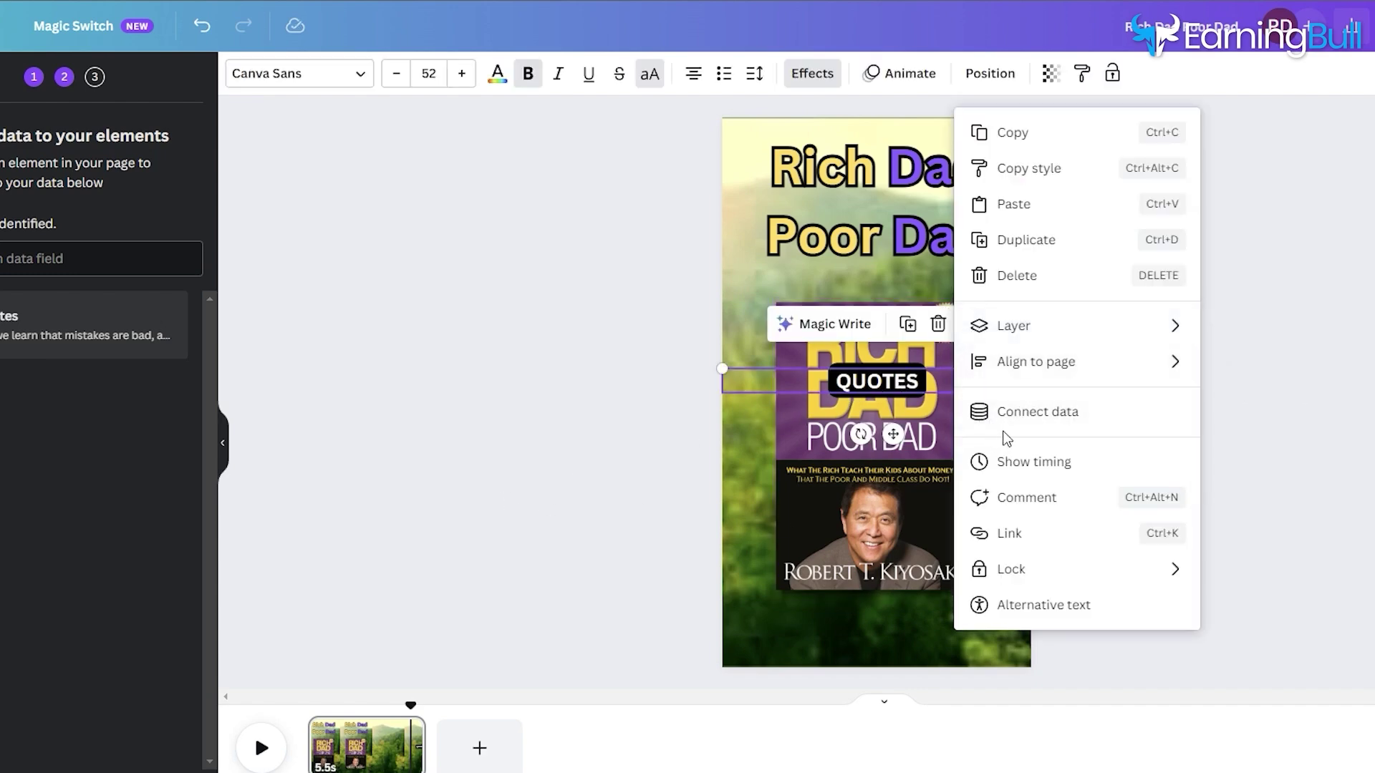
{"action": "left_click", "coordinate": [1010, 414]}
{"action": "left_click", "coordinate": [1017, 464]}
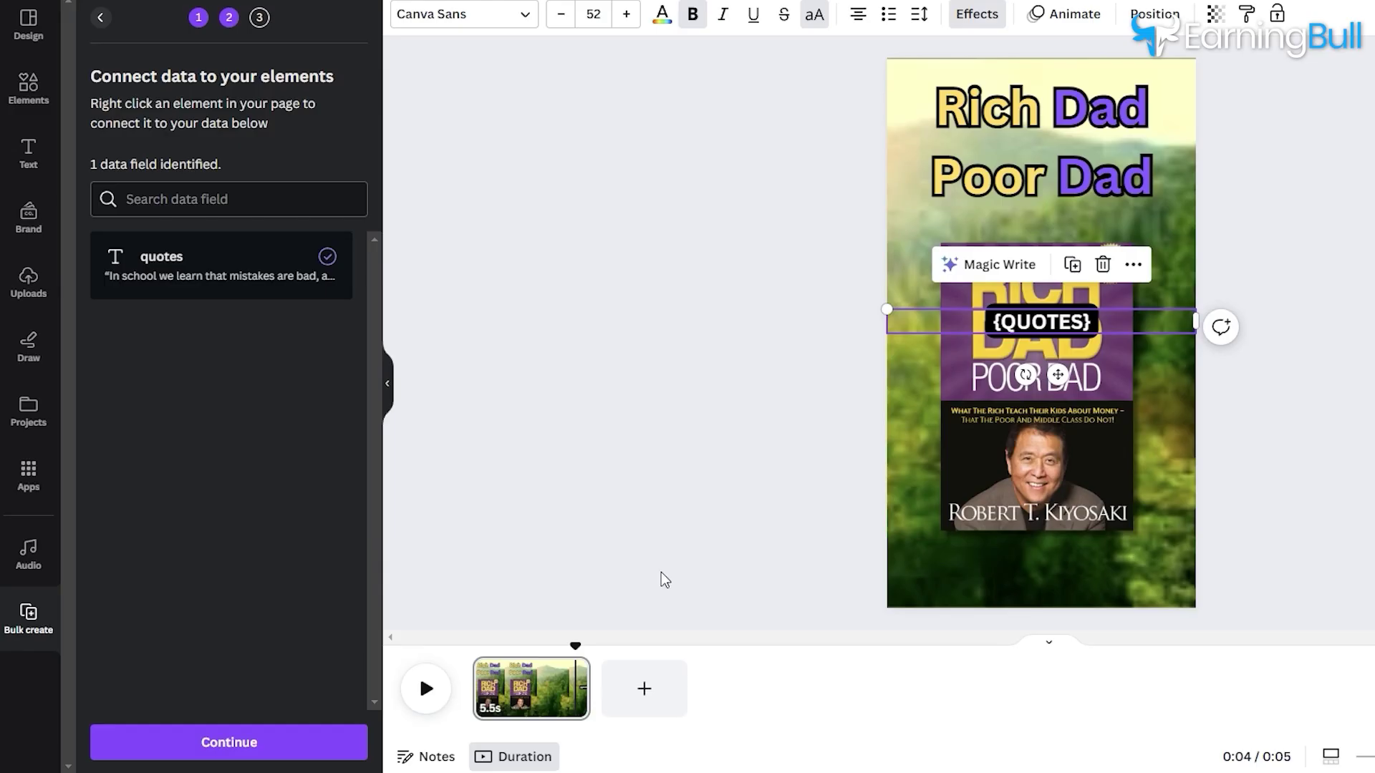
{"action": "mouse_move", "coordinate": [576, 650]}
{"action": "left_mouse_down"}
{"action": "mouse_move", "coordinate": [540, 651]}
{"action": "mouse_move", "coordinate": [566, 653]}
{"action": "left_mouse_up"}
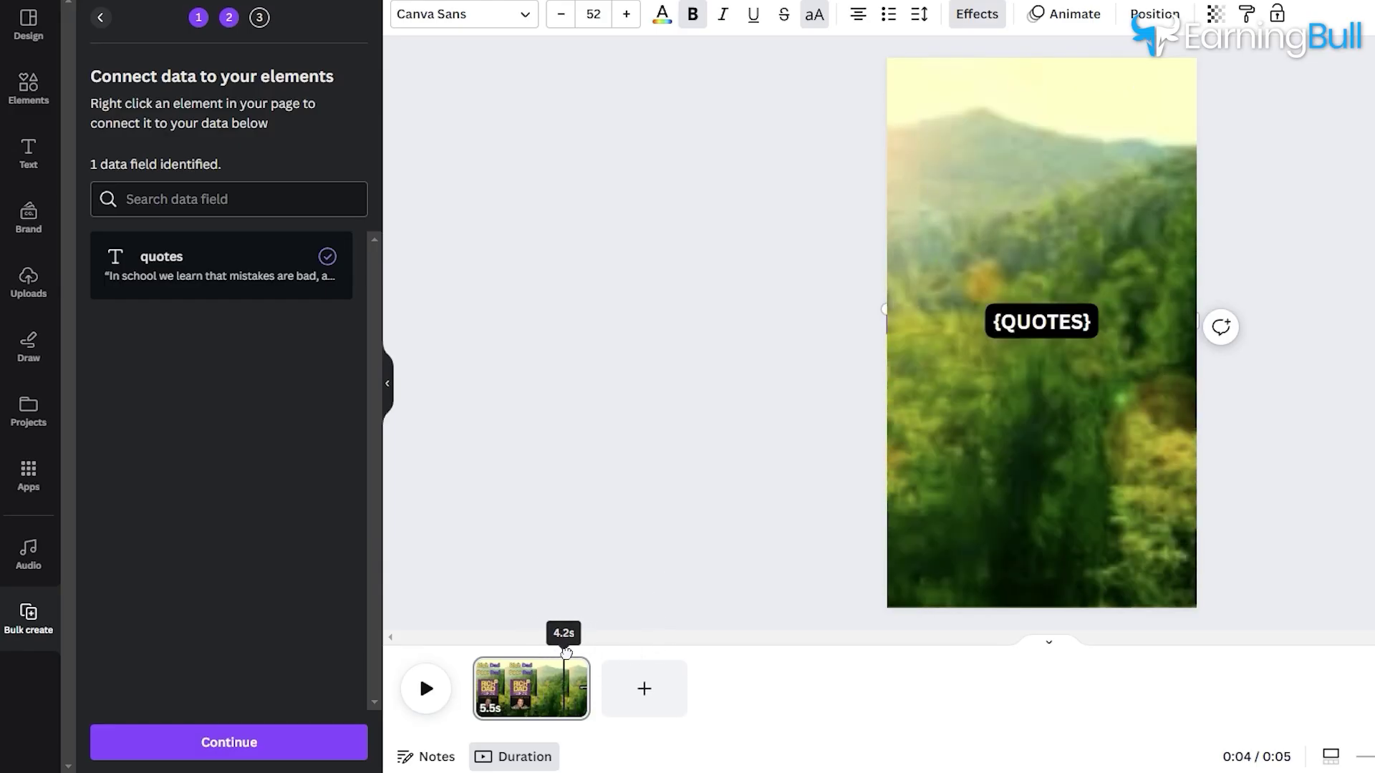
{"action": "left_click", "coordinate": [239, 748]}
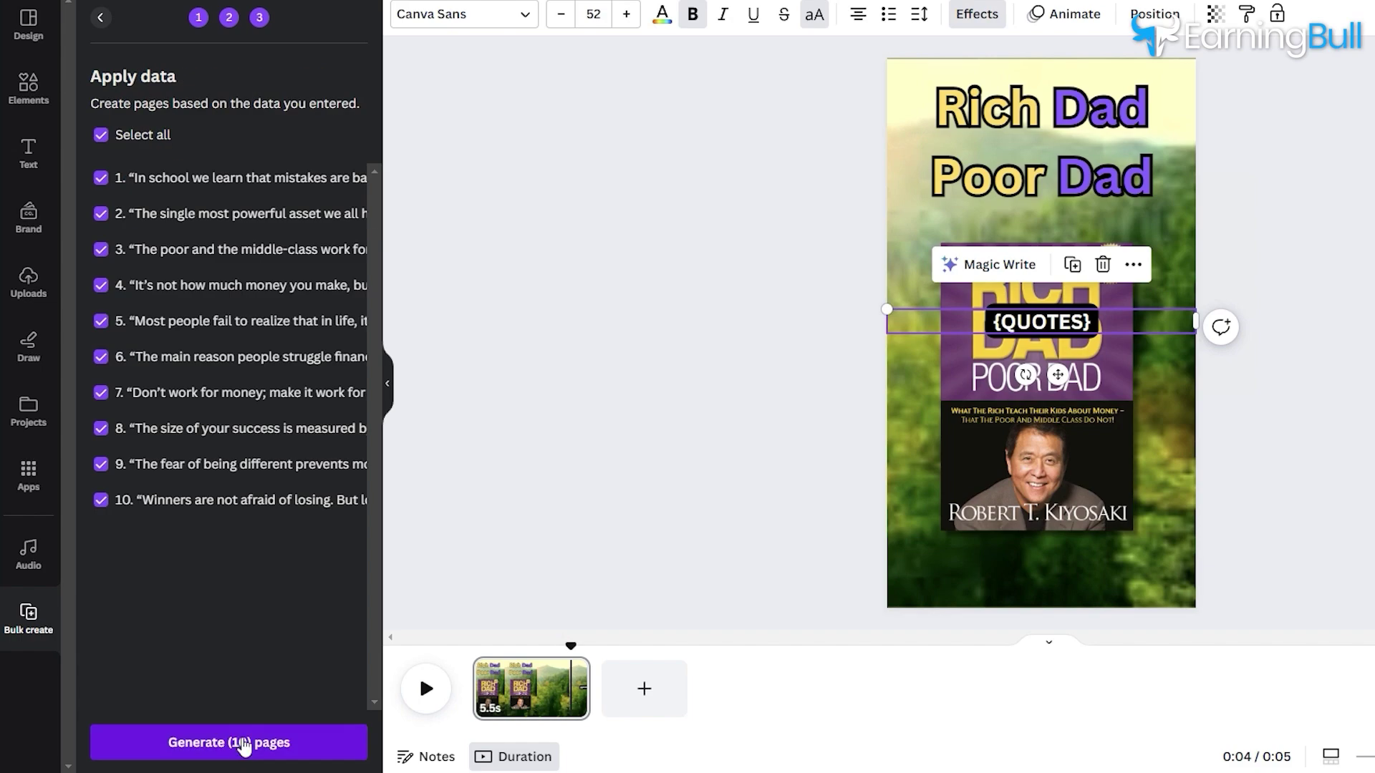
{"action": "left_click", "coordinate": [244, 748]}
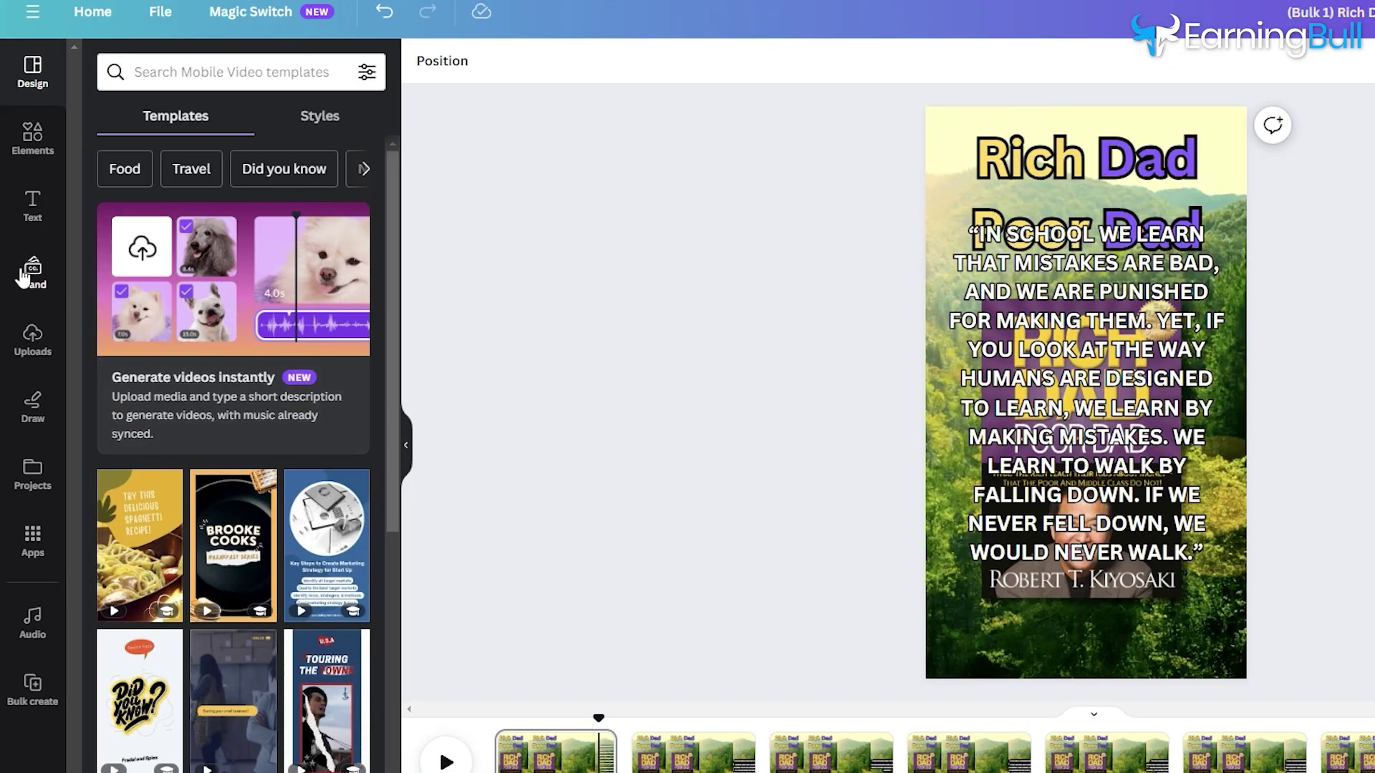
- Add the uploaded ElevenLabs voiceover audio and shift it to start at 3.5 seconds
{"action": "left_click", "coordinate": [30, 340]}
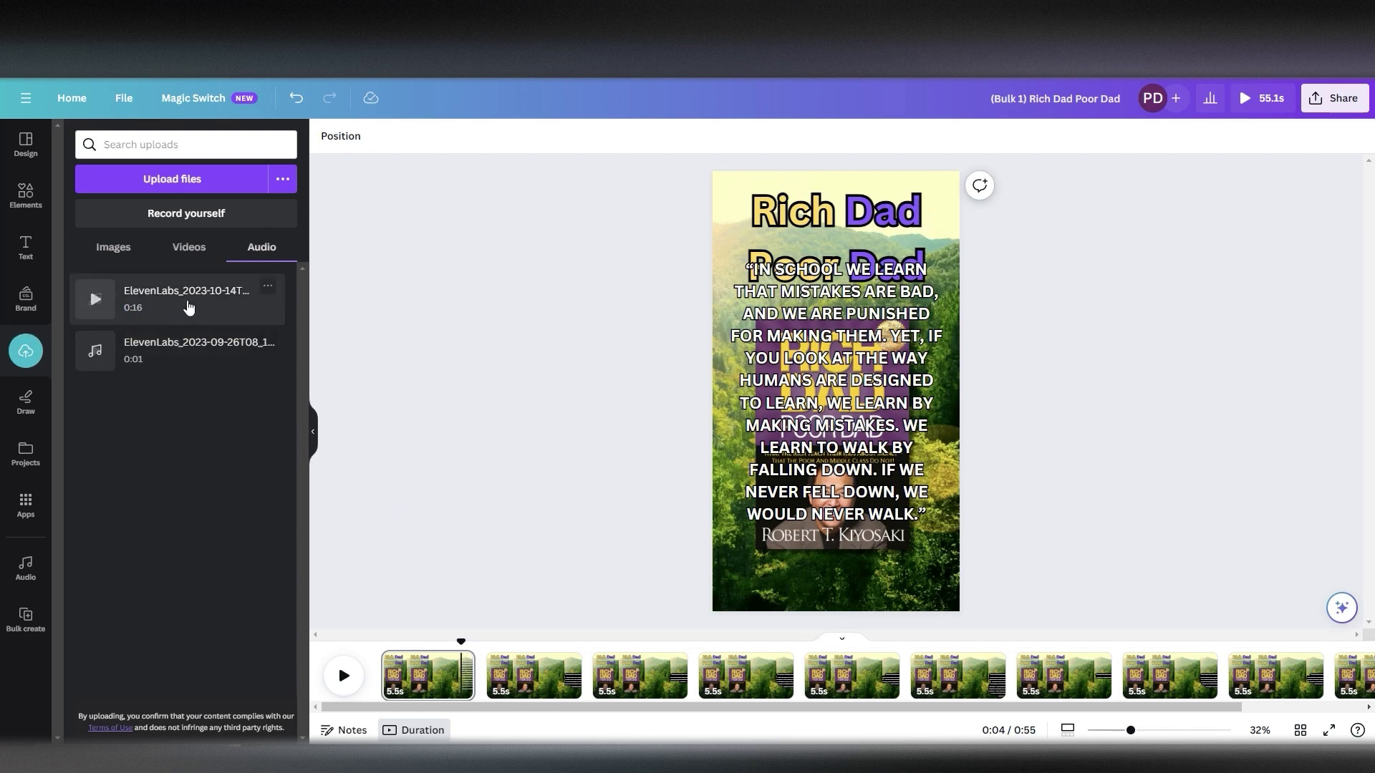
{"action": "left_click", "coordinate": [188, 310]}
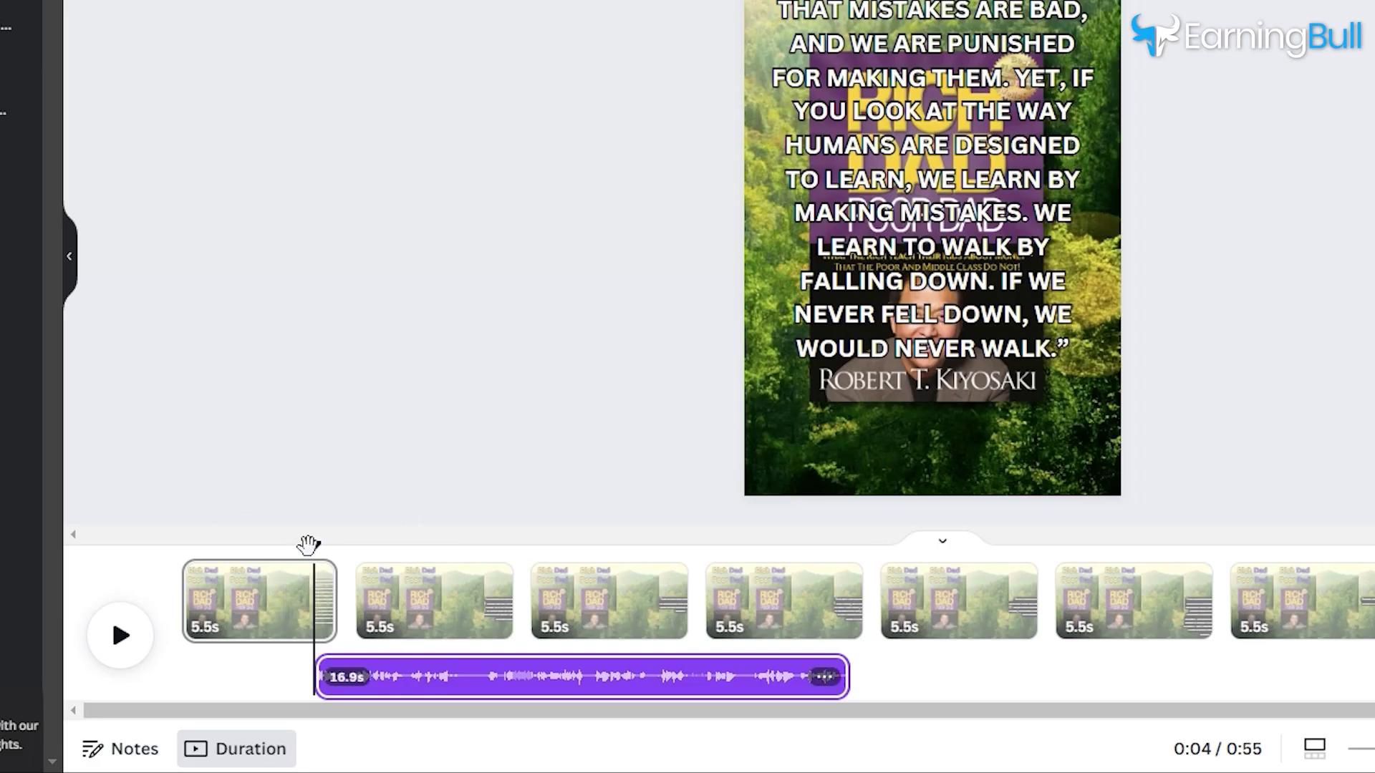
{"action": "left_click_drag", "start_coordinate": [308, 544], "coordinate": [280, 550]}
{"action": "left_click_drag", "start_coordinate": [404, 685], "coordinate": [372, 687]}
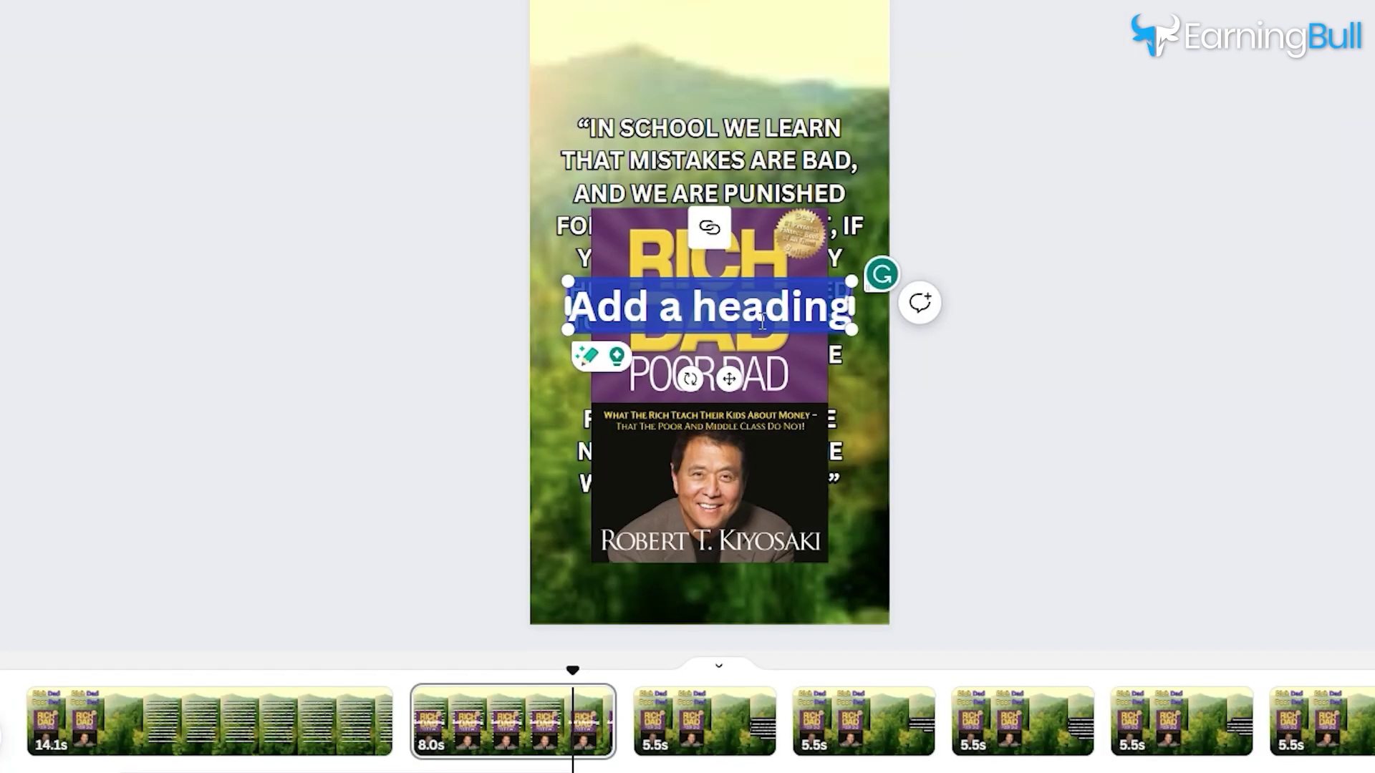
- Place a 'Get This Book' heading on a black block at the page top, with 'Find the Link in Description' below it
{"action": "type", "text": "Get This Book"}
{"action": "left_click_drag", "start_coordinate": [709, 308], "coordinate": [708, 59]}
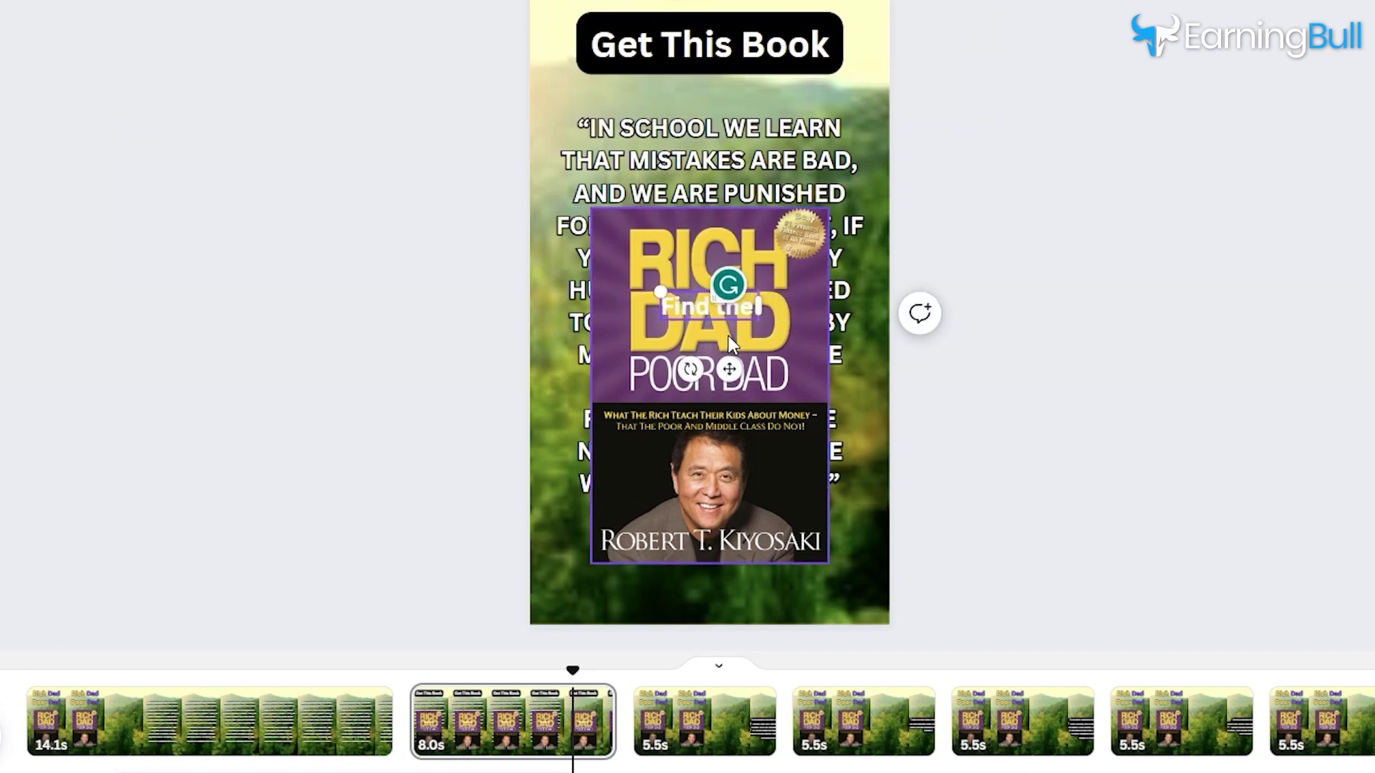
{"action": "type", "text": "nk in Description"}
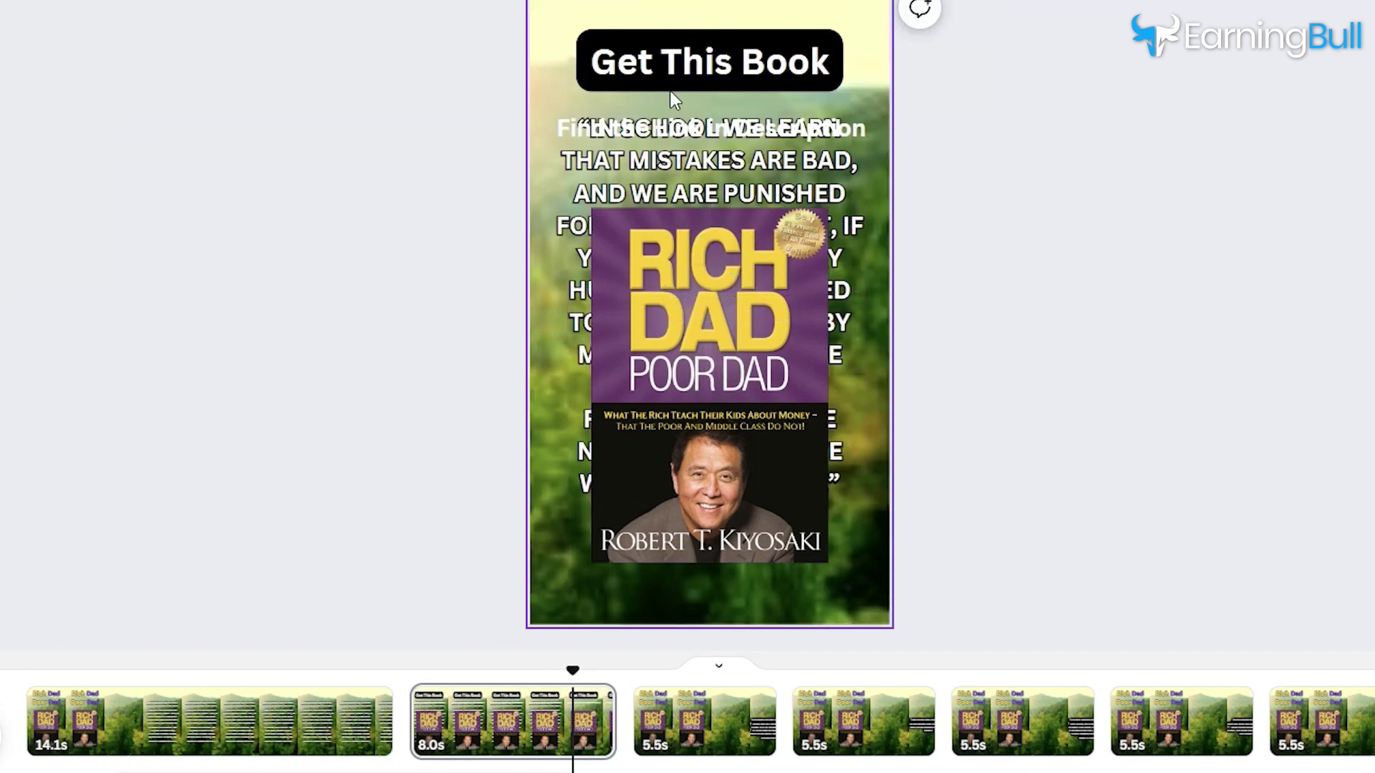
{"action": "left_click", "coordinate": [432, 698]}
{"action": "left_click", "coordinate": [580, 654]}
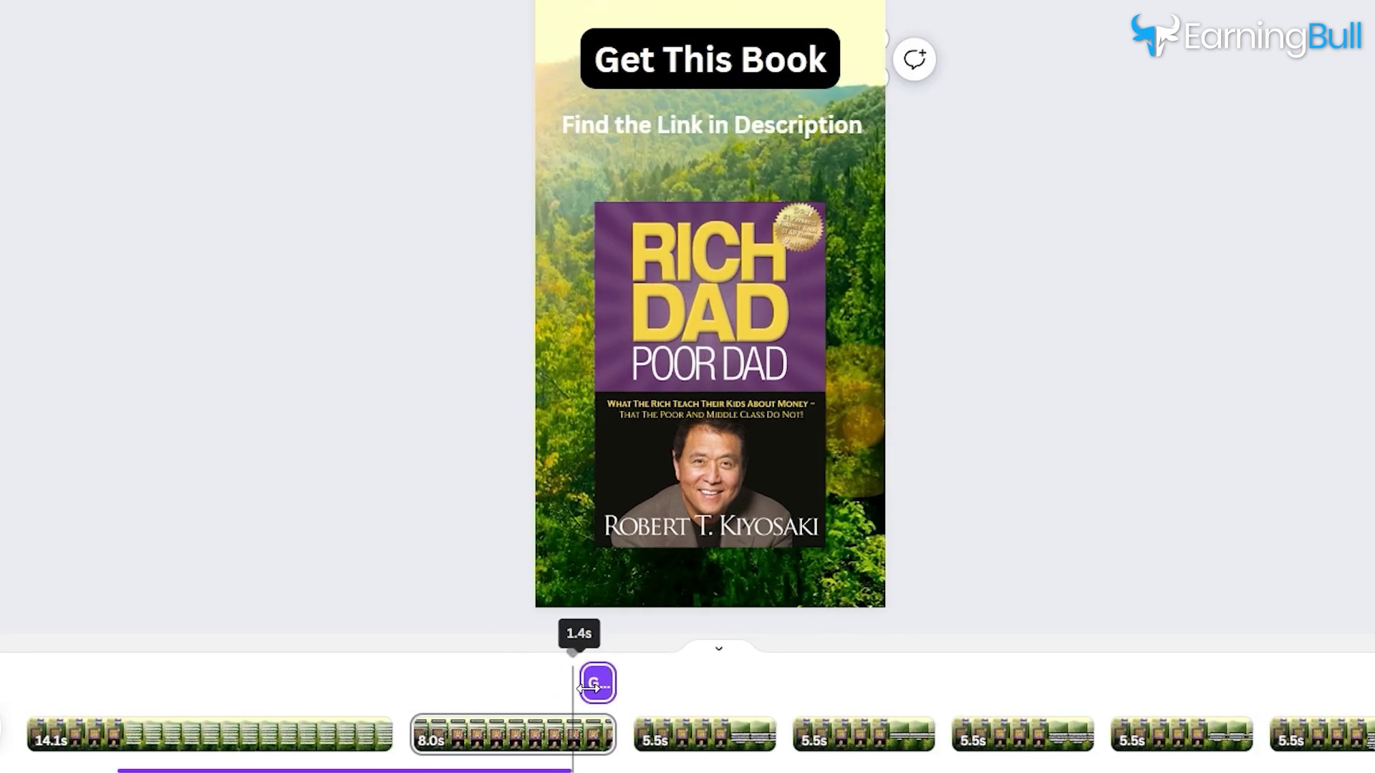
{"action": "mouse_move", "coordinate": [580, 653]}
{"action": "left_mouse_down"}
{"action": "mouse_move", "coordinate": [68, 654]}
{"action": "mouse_move", "coordinate": [593, 654]}
{"action": "left_mouse_up"}
{"action": "left_click", "coordinate": [702, 133]}
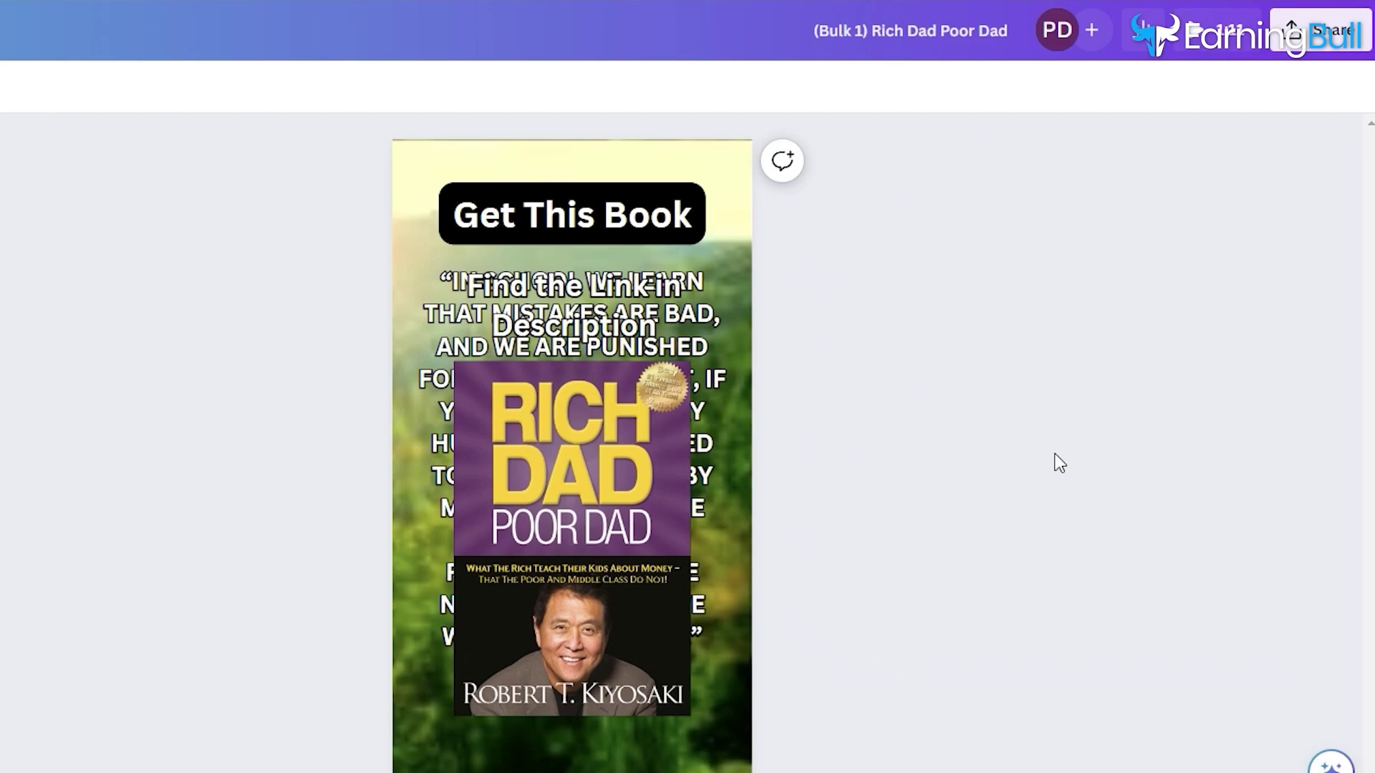
- Bring up the Download settings from the design's Share menu
{"action": "left_click", "coordinate": [1336, 34]}
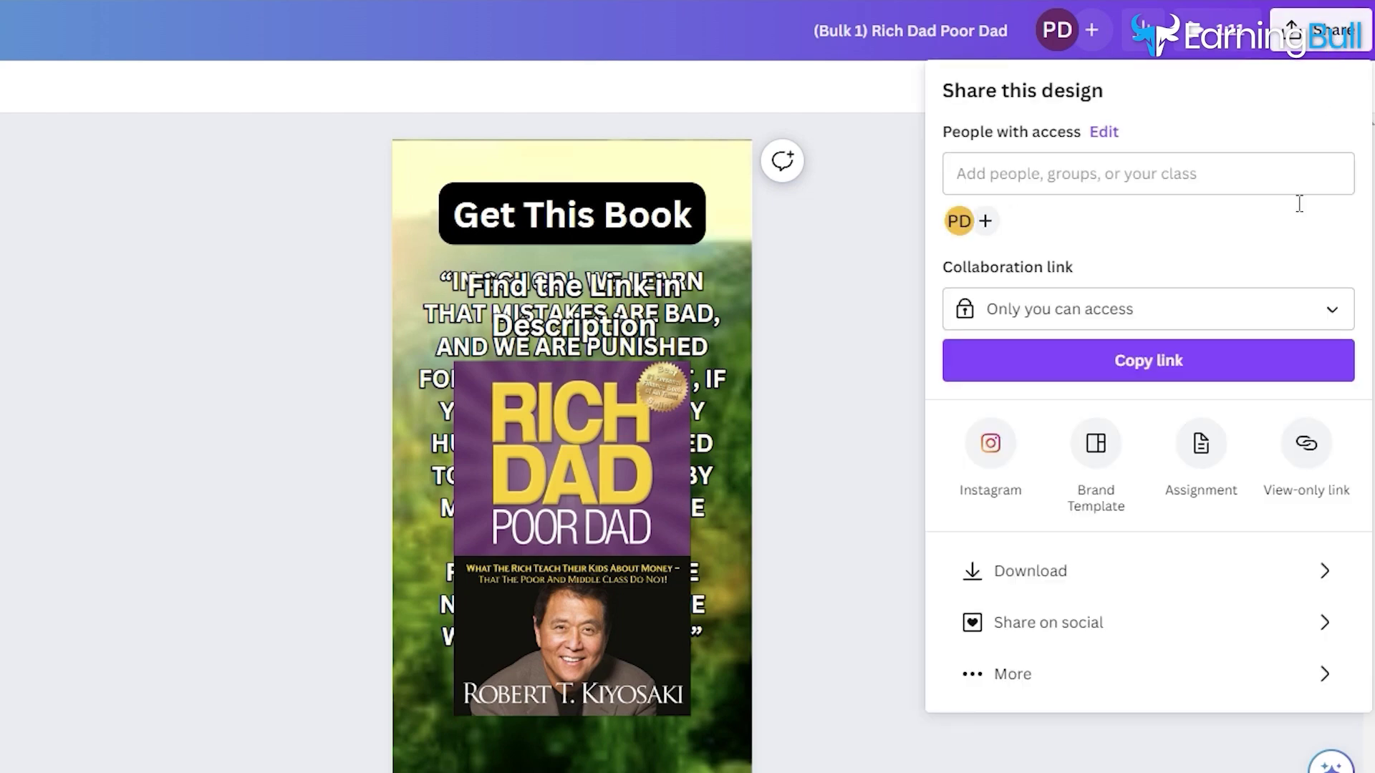
{"action": "left_click", "coordinate": [1160, 569]}
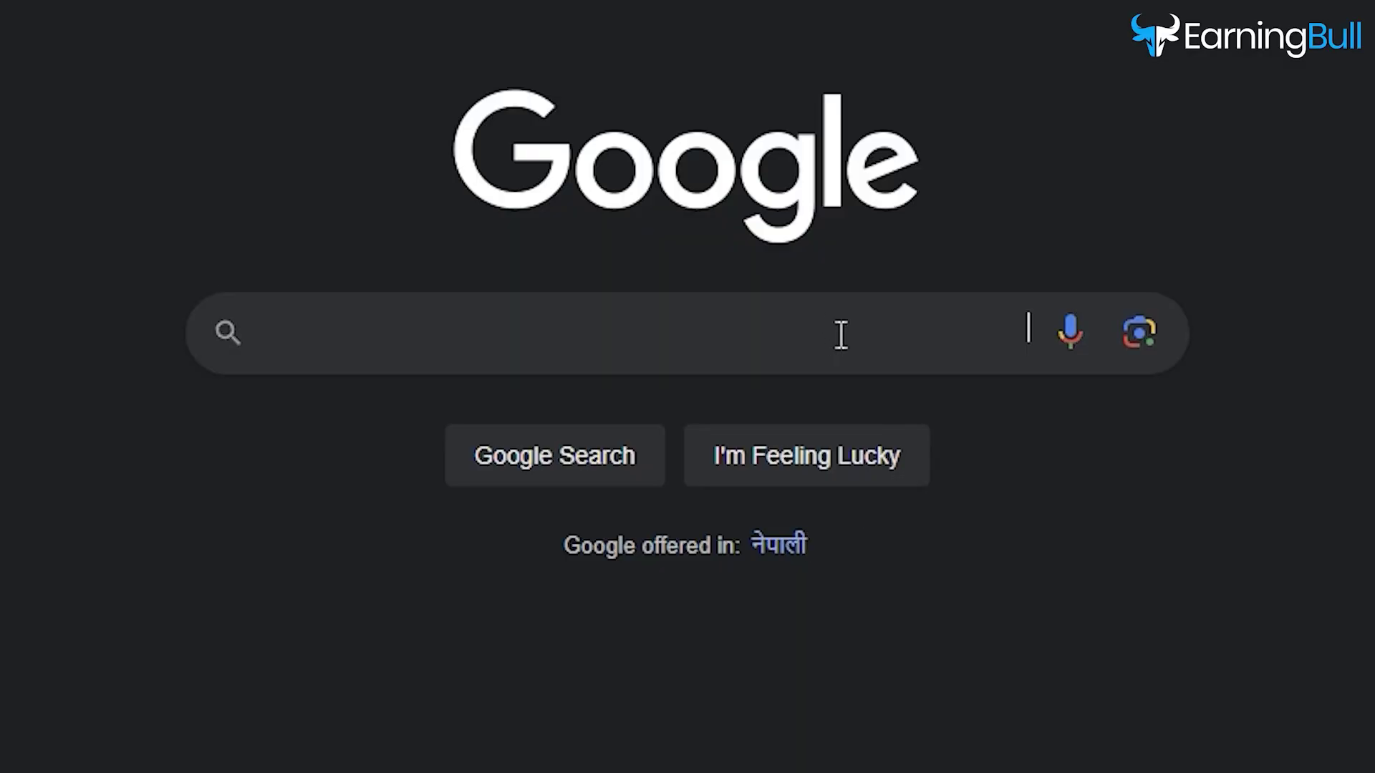
- Enter the query 'amazon associates' in the Google search box
{"action": "type", "text": "amazon associates"}
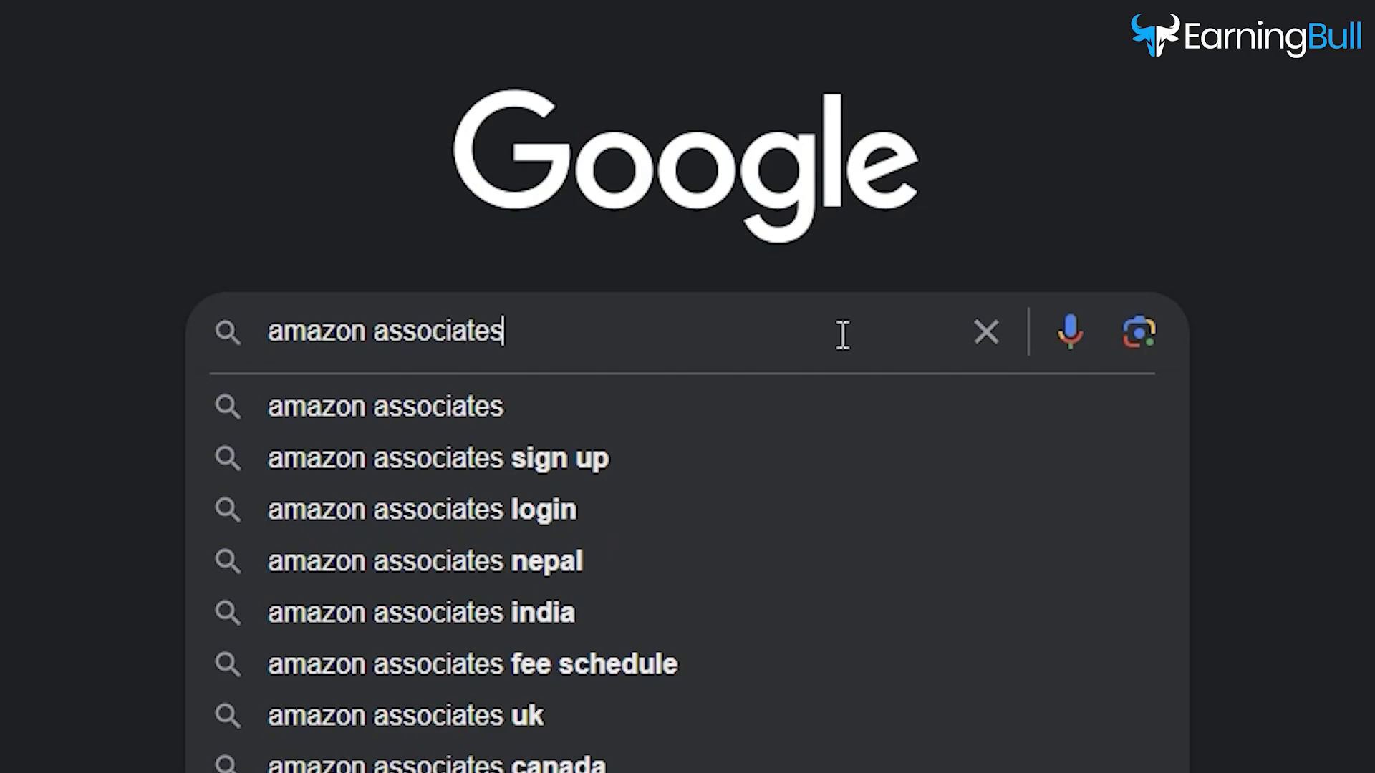